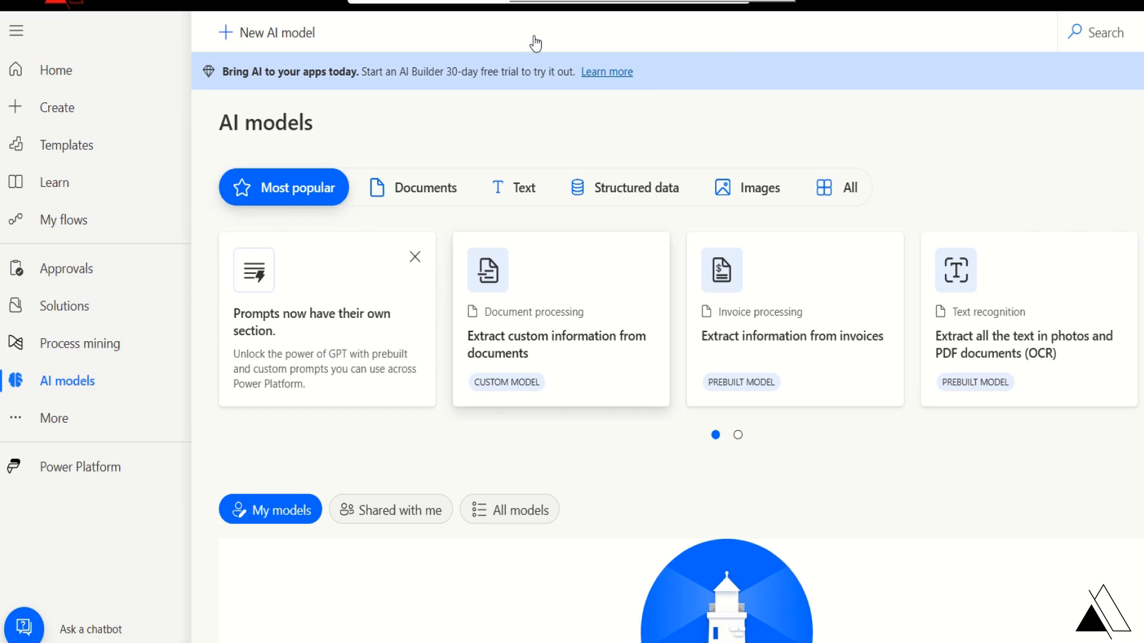
# - Open the 'Extract custom information from documents' model overview and look through its description
pyautogui.click(561, 331)
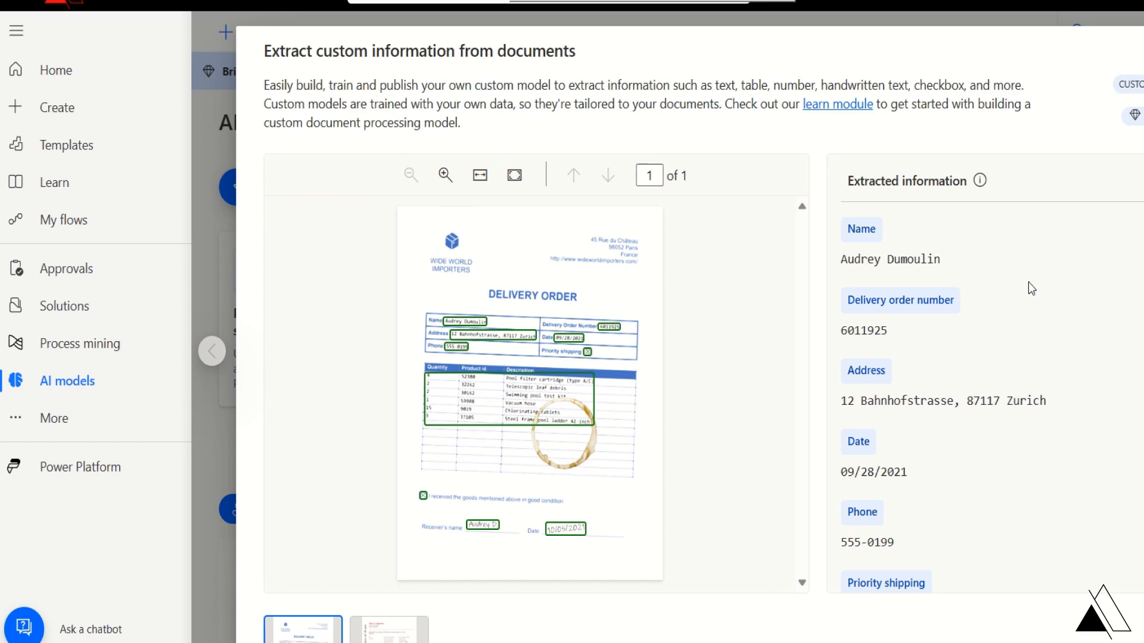
pyautogui.scroll(-8, 892, 383)
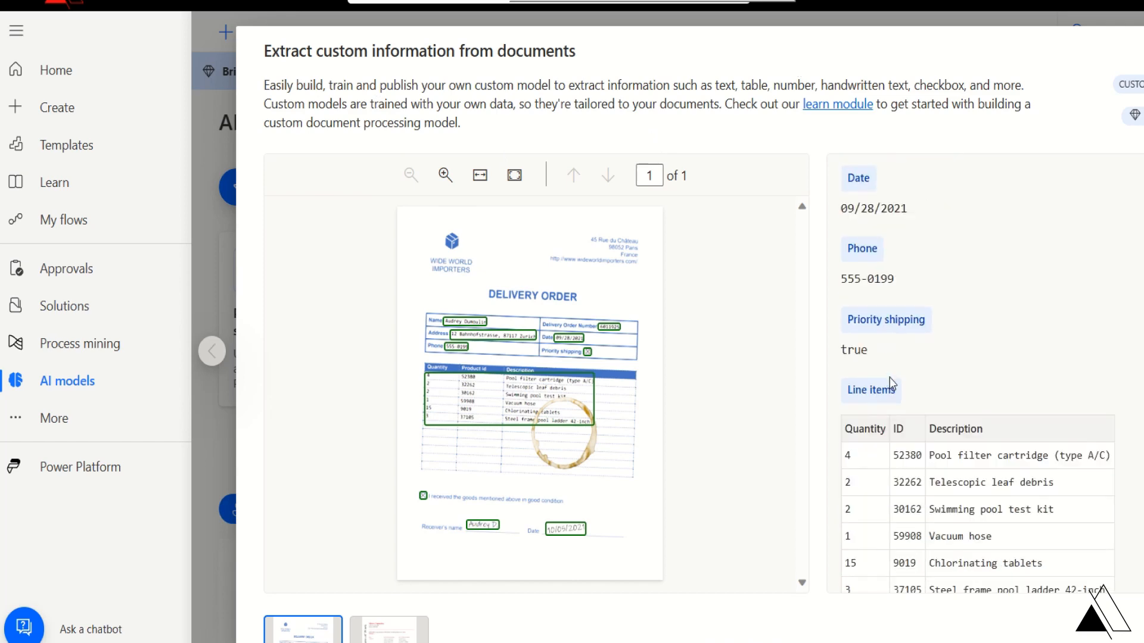
pyautogui.scroll(-2, 937, 552)
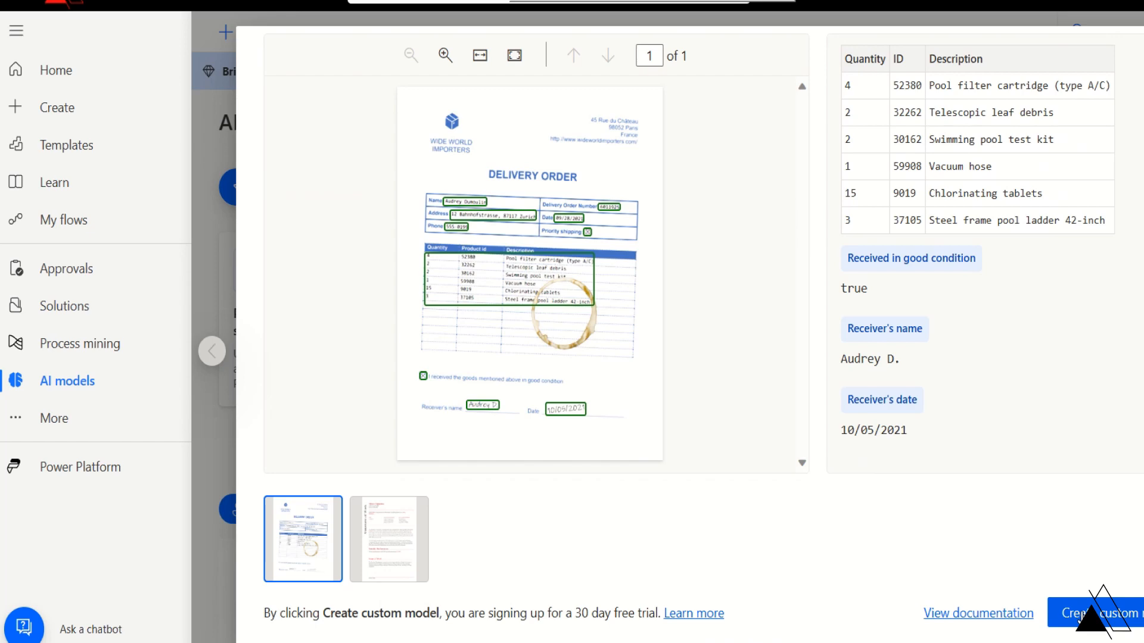
pyautogui.scroll(2, 1080, 617)
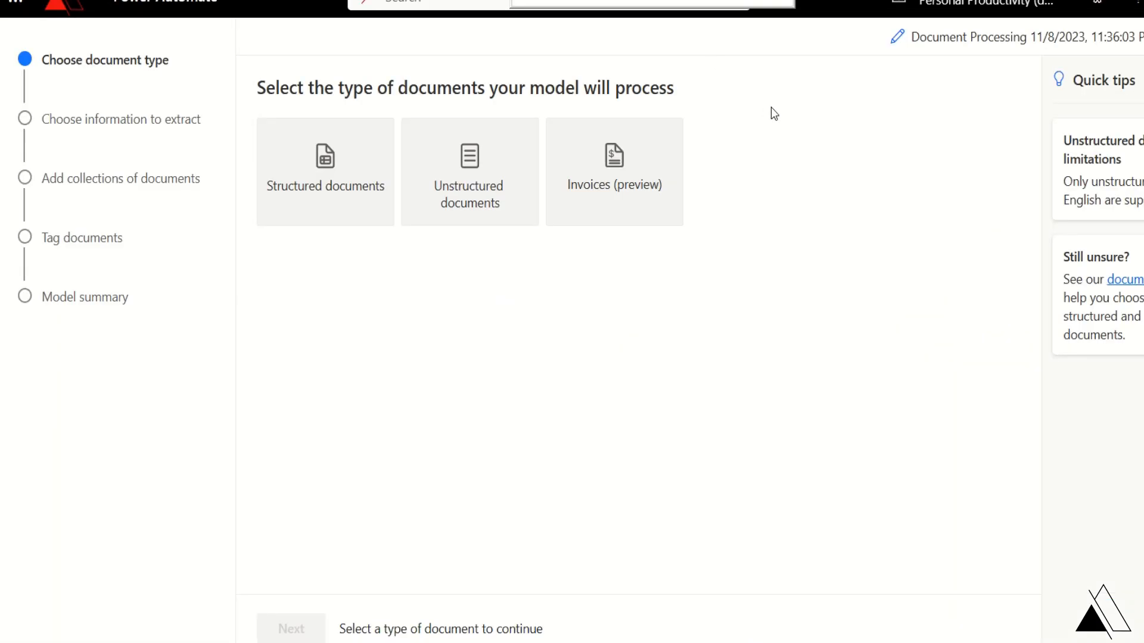
# - Rename the model to 'Enter Invoice Information AI Model' and choose Structured documents as its type
pyautogui.click(902, 41)
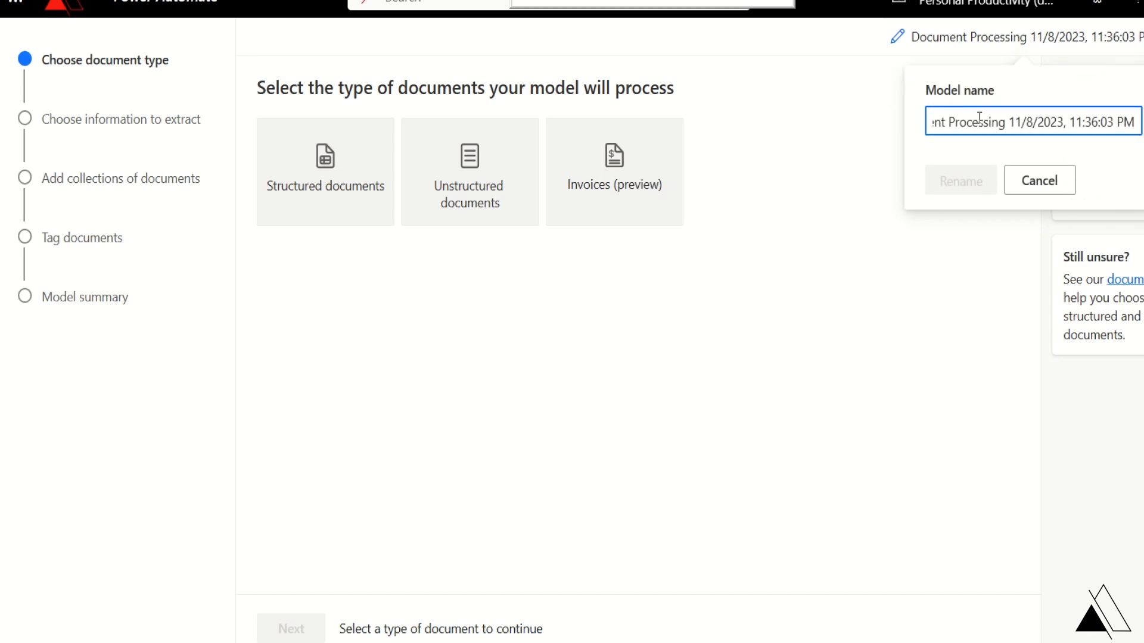
pyautogui.moveTo(1140, 122); pyautogui.dragTo(784, 127)
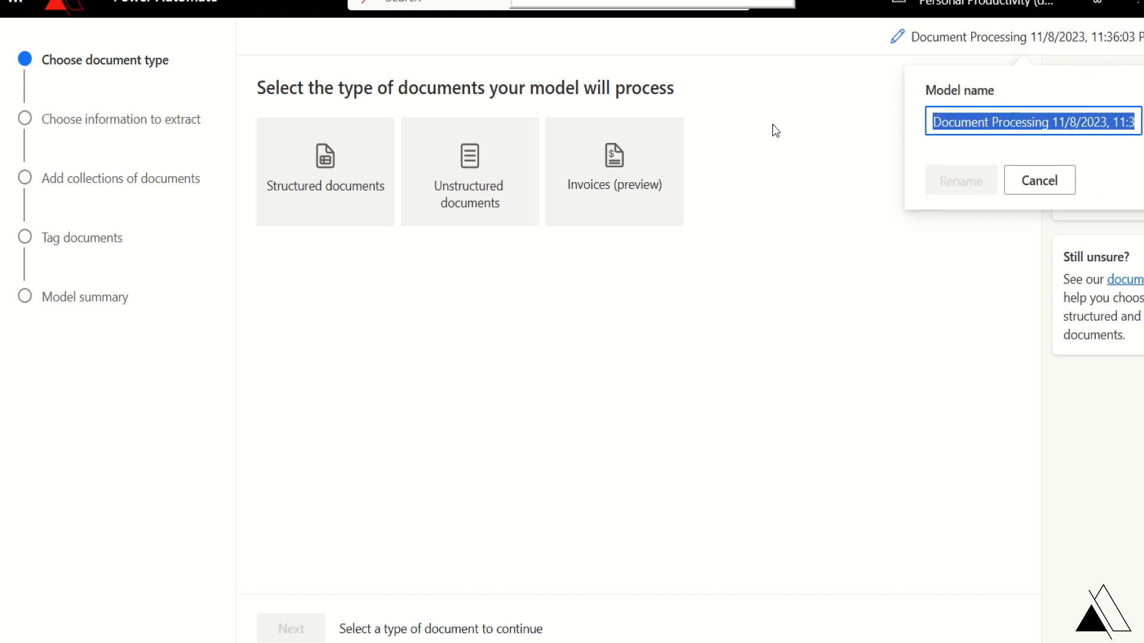
pyautogui.write('Enter')
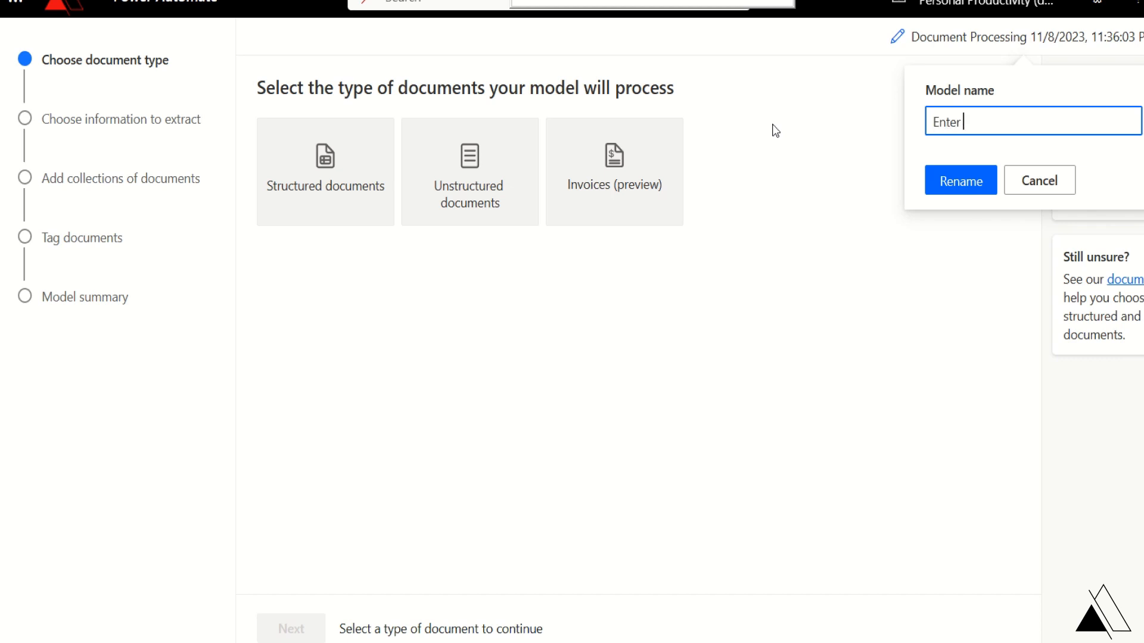
pyautogui.write(' Invoice Information A')
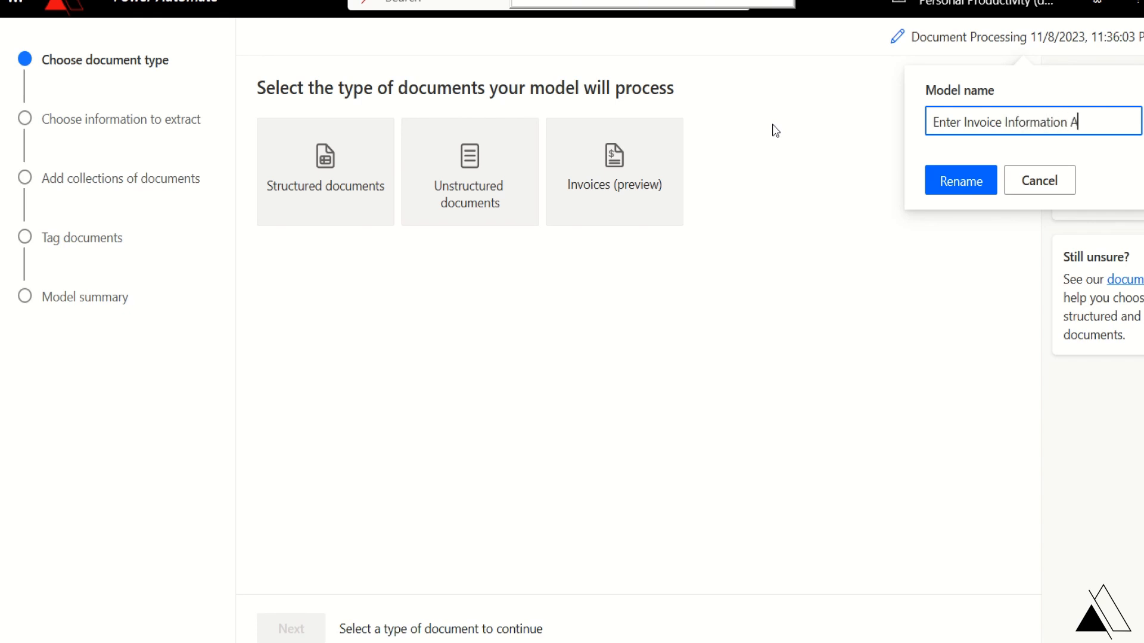
pyautogui.write('I Model')
pyautogui.click(965, 186)
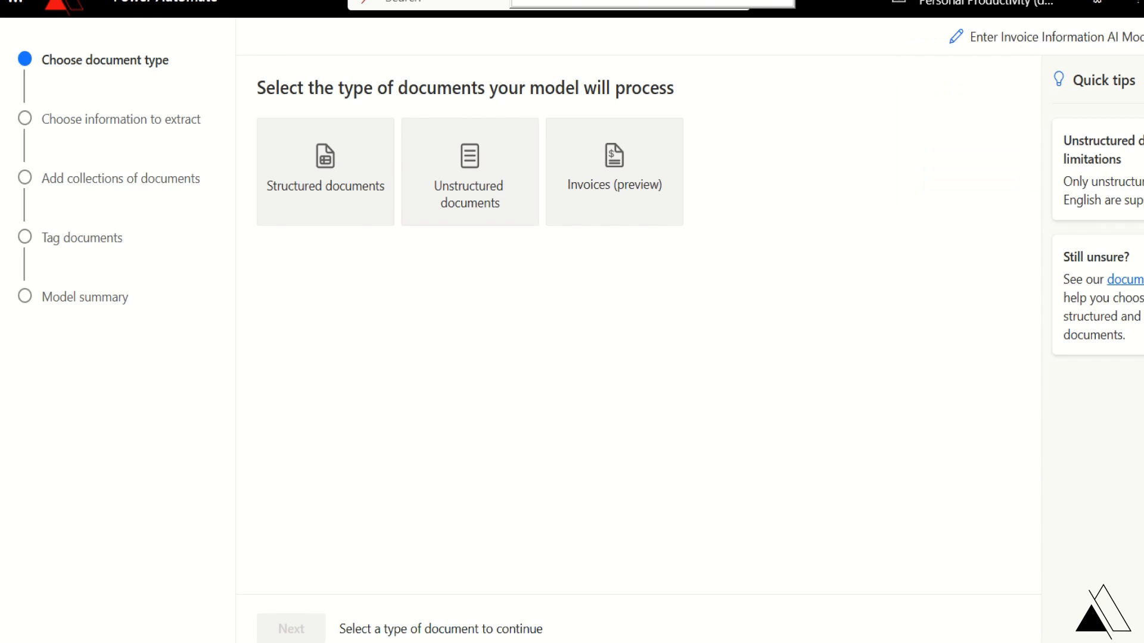
pyautogui.click(336, 161)
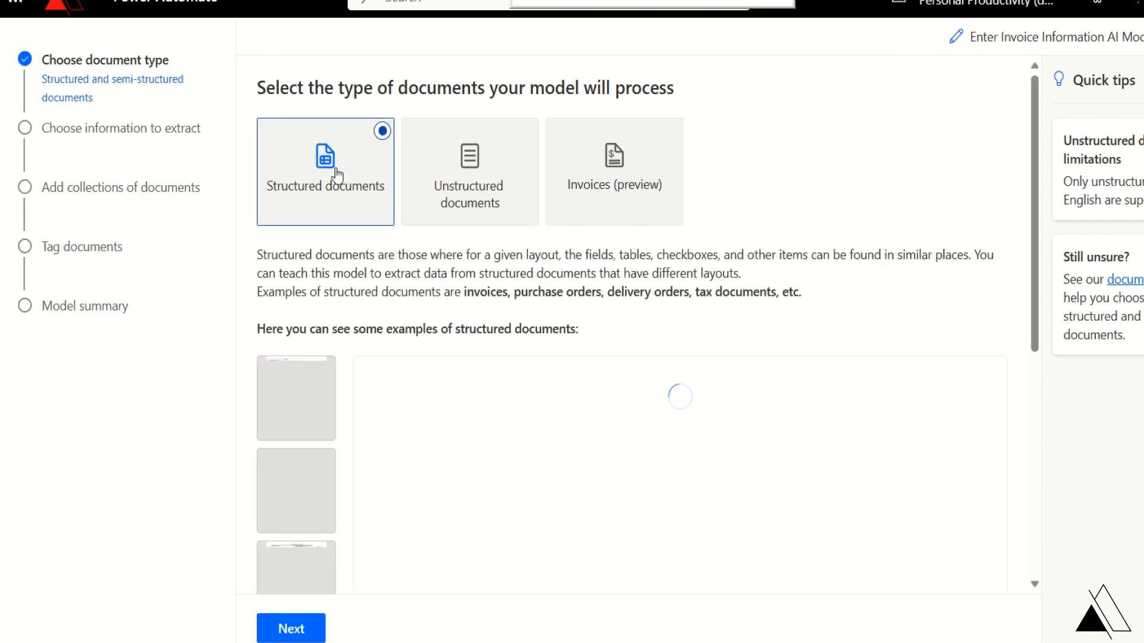
pyautogui.click(314, 630)
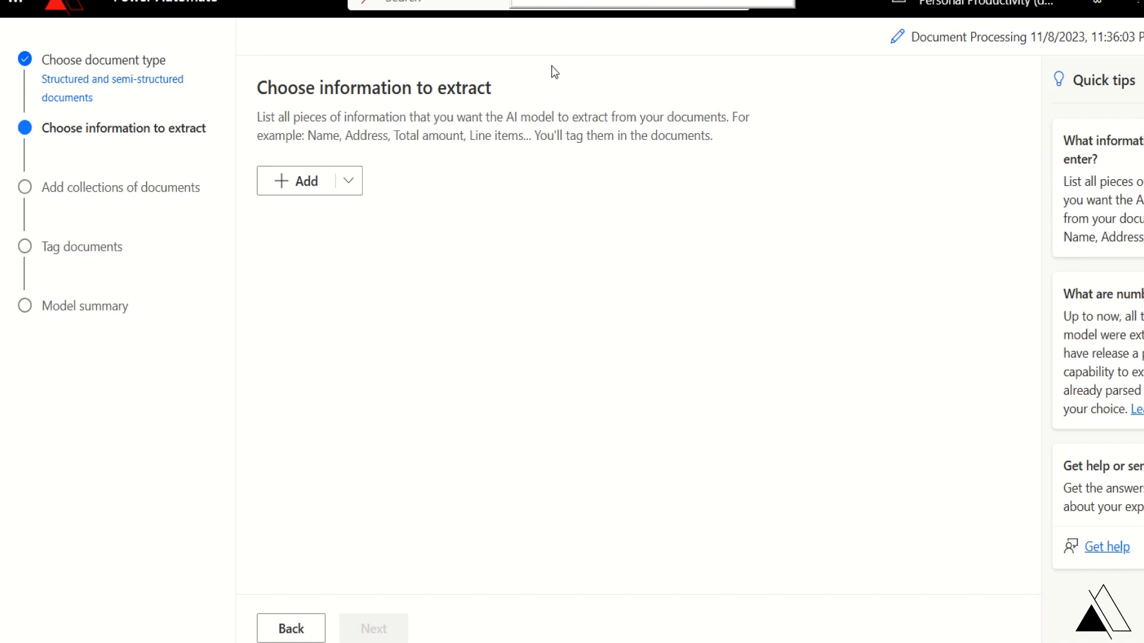
# - Add a 'Bill To' text field to the information to extract and move on
pyautogui.click(350, 181)
pyautogui.click(379, 216)
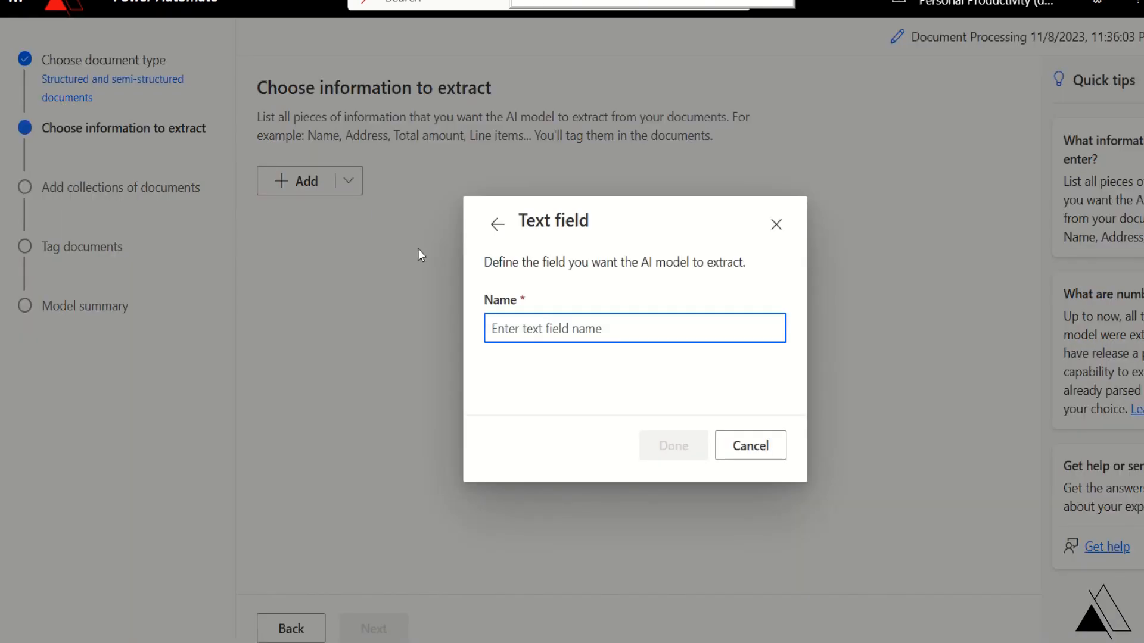
pyautogui.click(528, 327)
pyautogui.write('B')
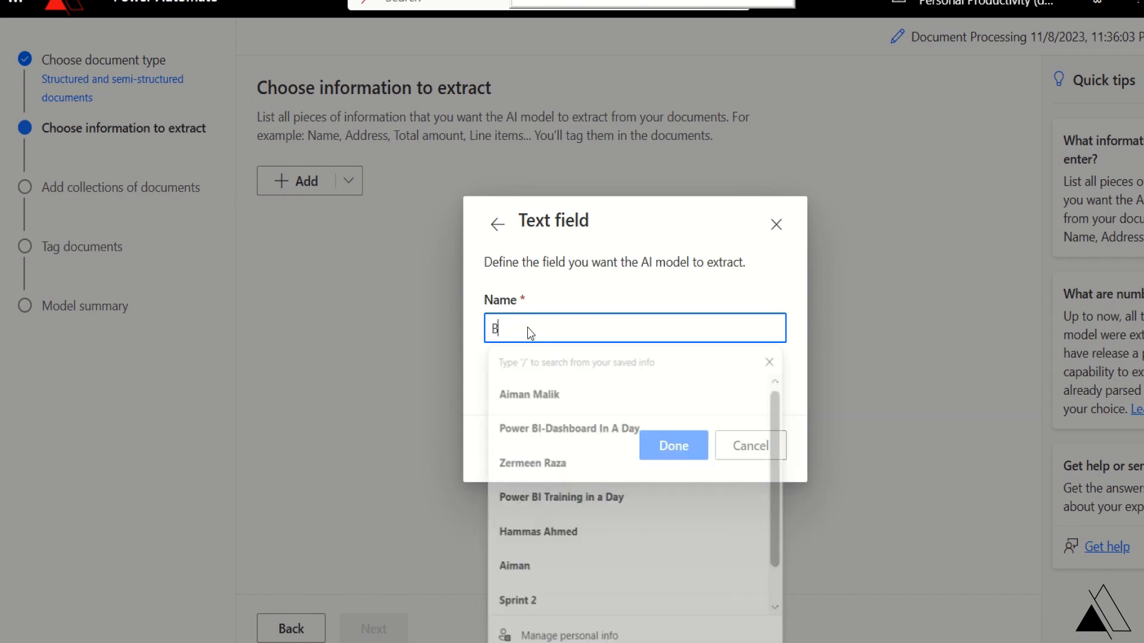
pyautogui.write('ill To')
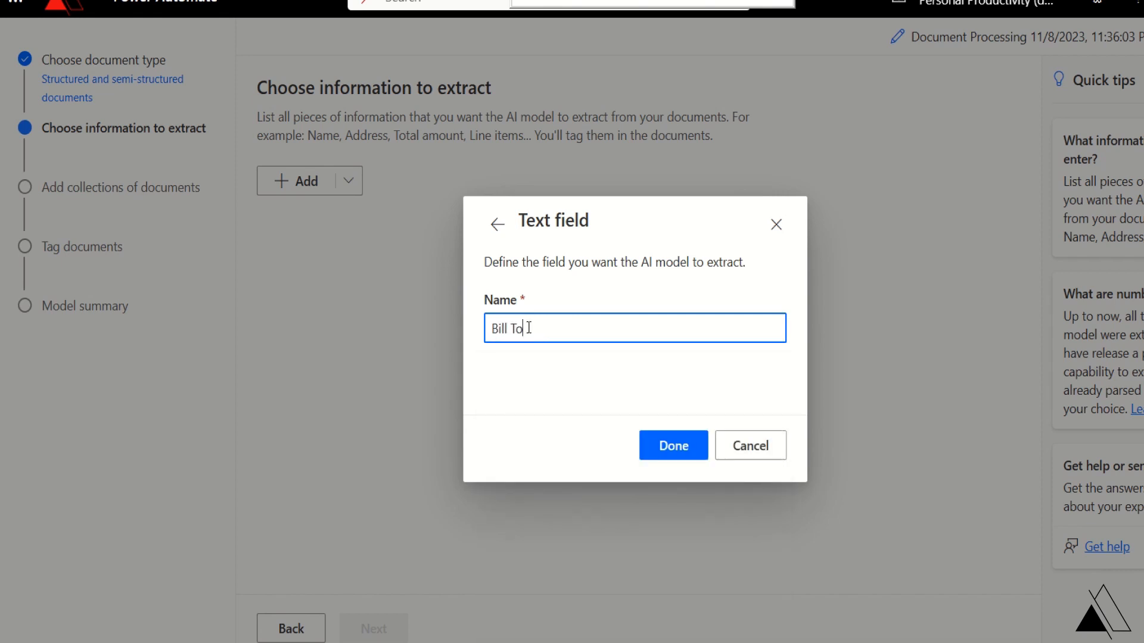
pyautogui.click(655, 454)
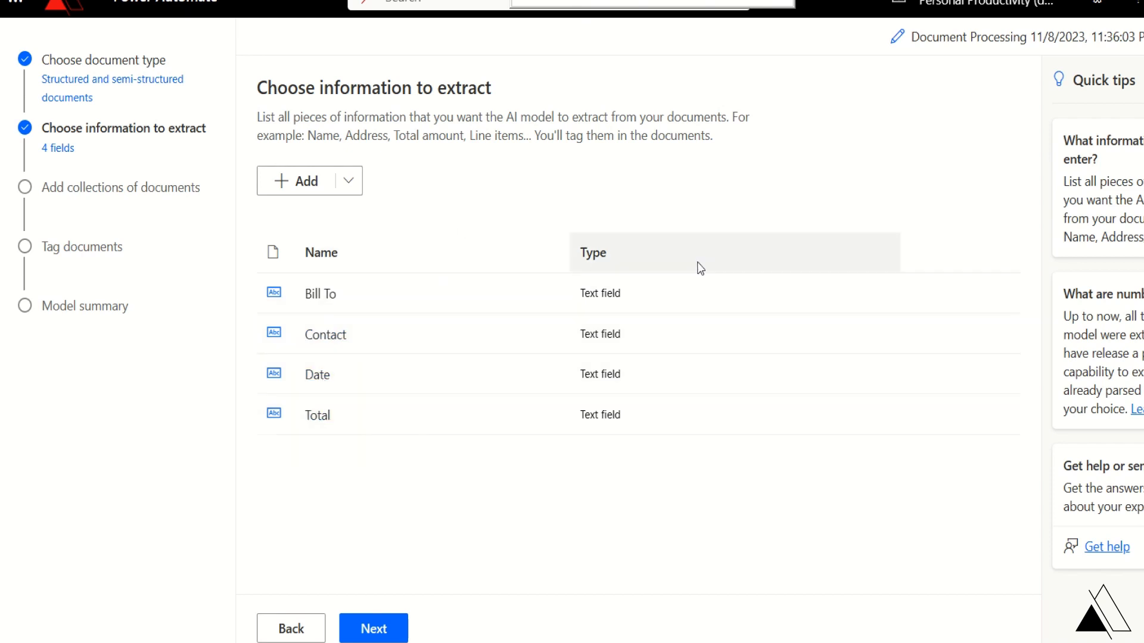
pyautogui.click(405, 635)
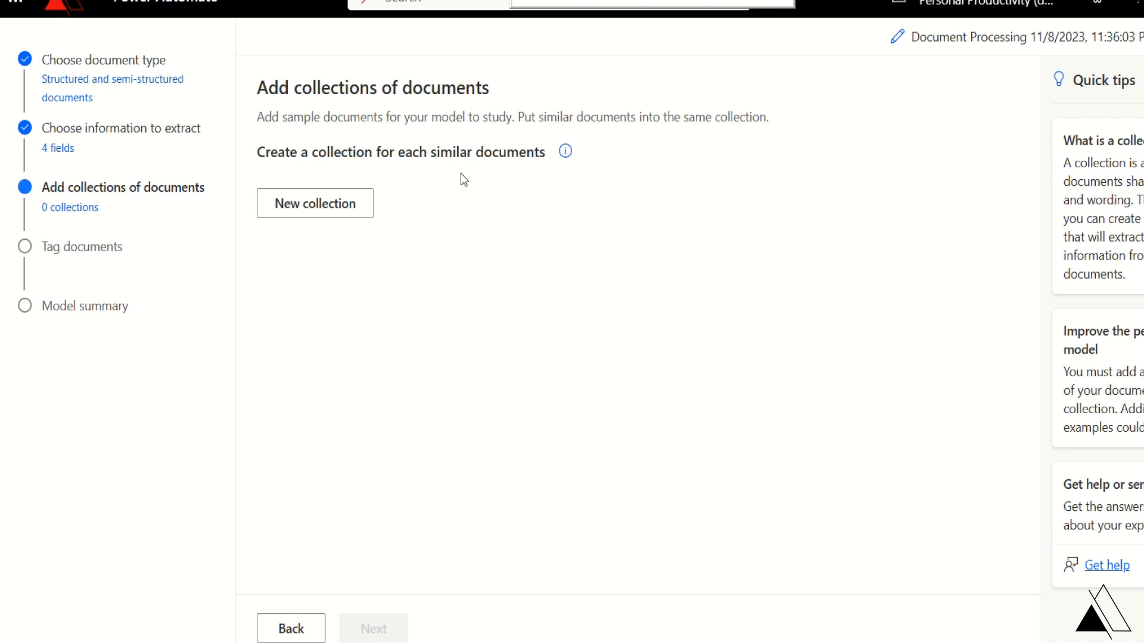
# - Create a new document collection named 'Contoso Coffee Shop' and open it
pyautogui.click(350, 221)
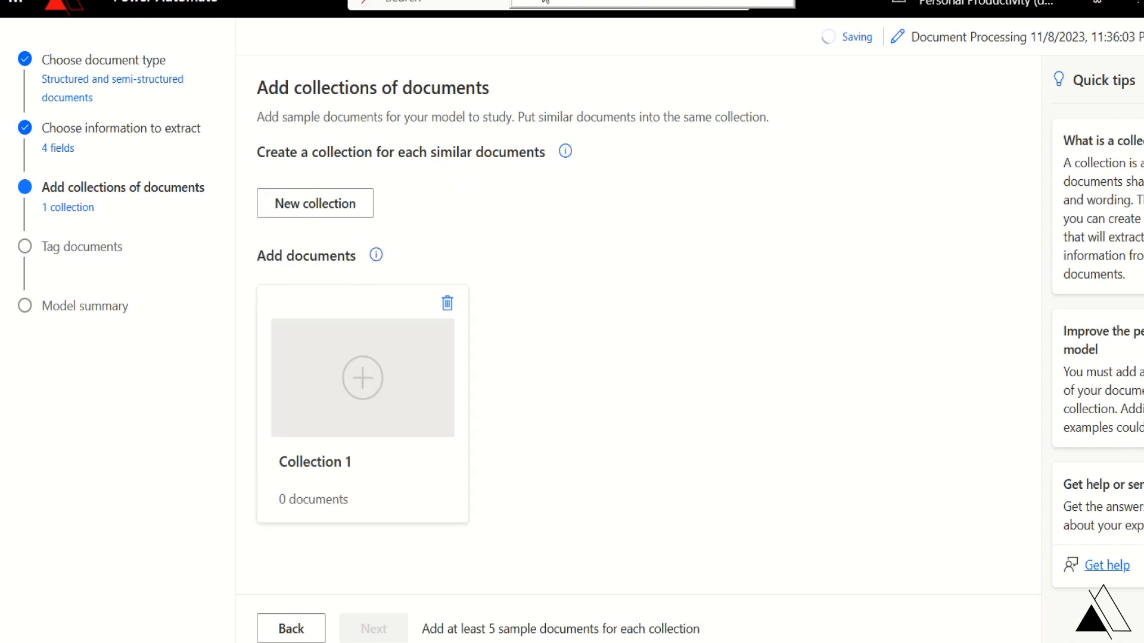
pyautogui.click(352, 462)
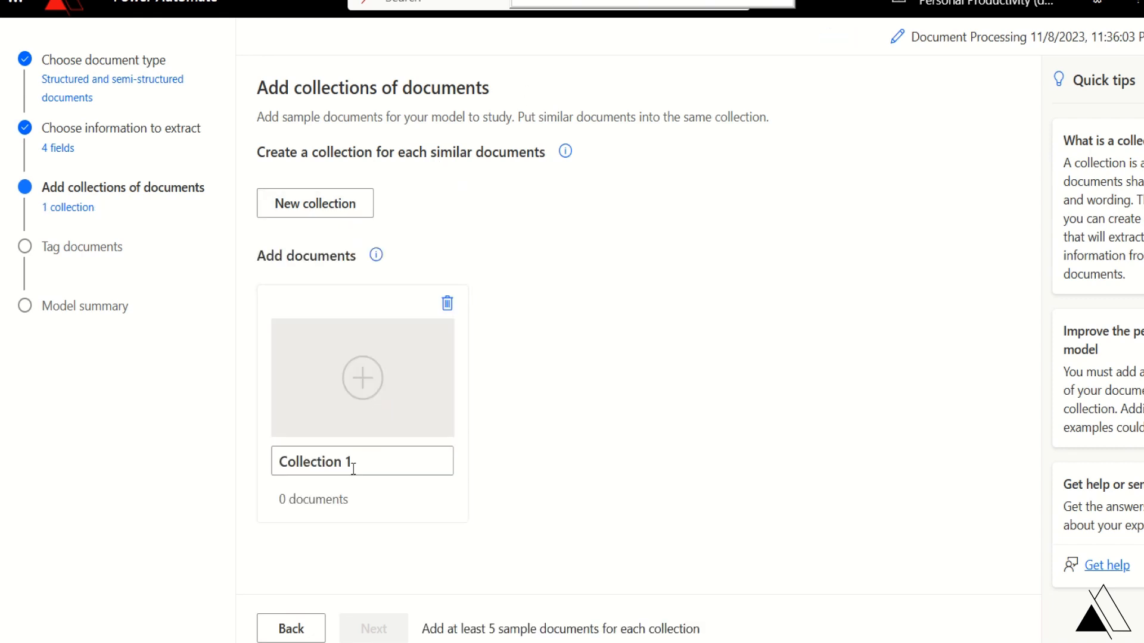
pyautogui.doubleClick(348, 462)
pyautogui.hotkey('ctrl', 'a')
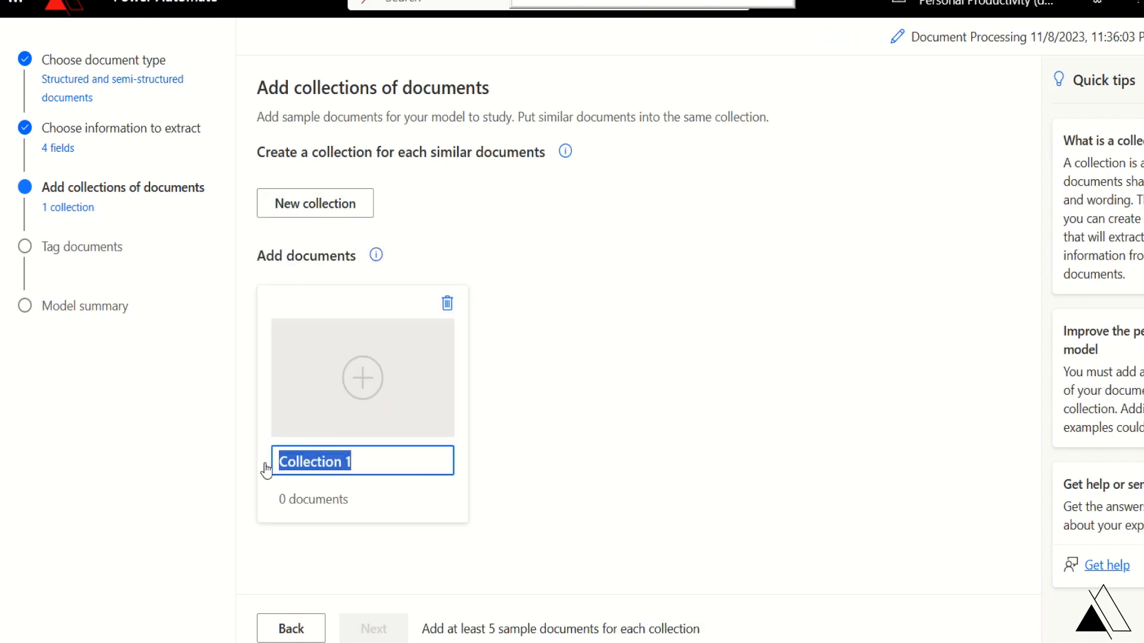
pyautogui.write('Contos')
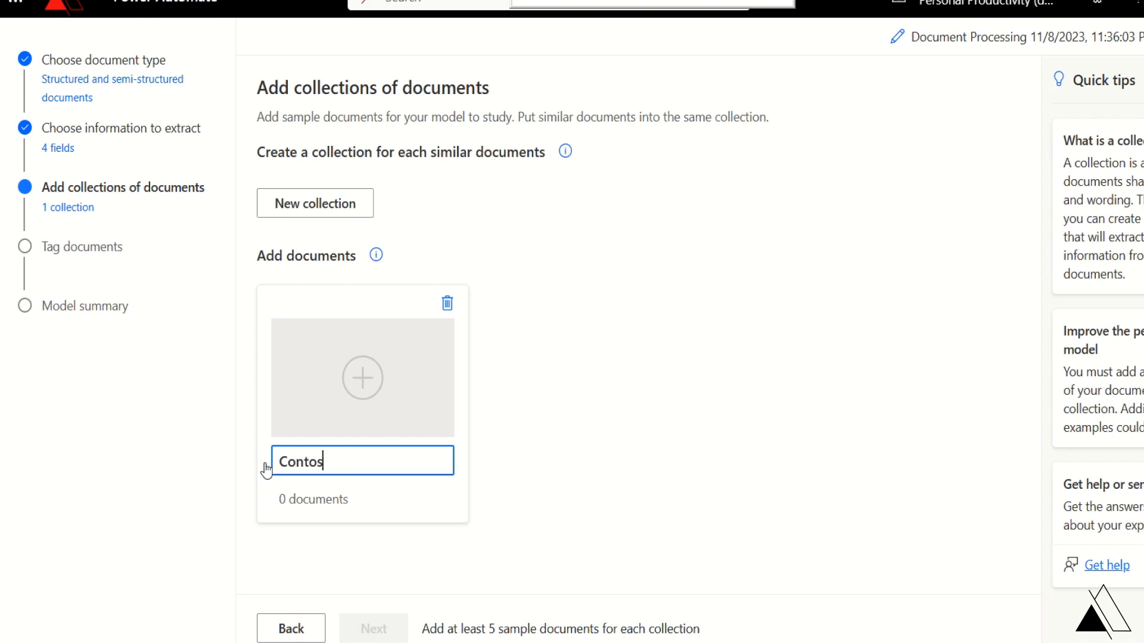
pyautogui.write('o Coffee Shop')
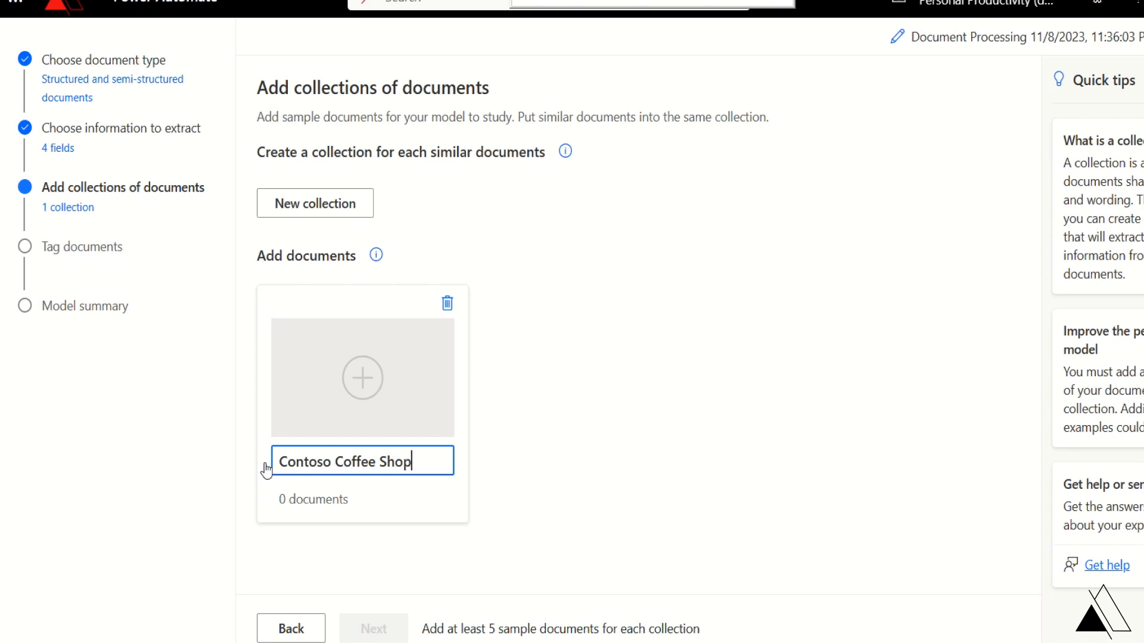
pyautogui.press('Return')
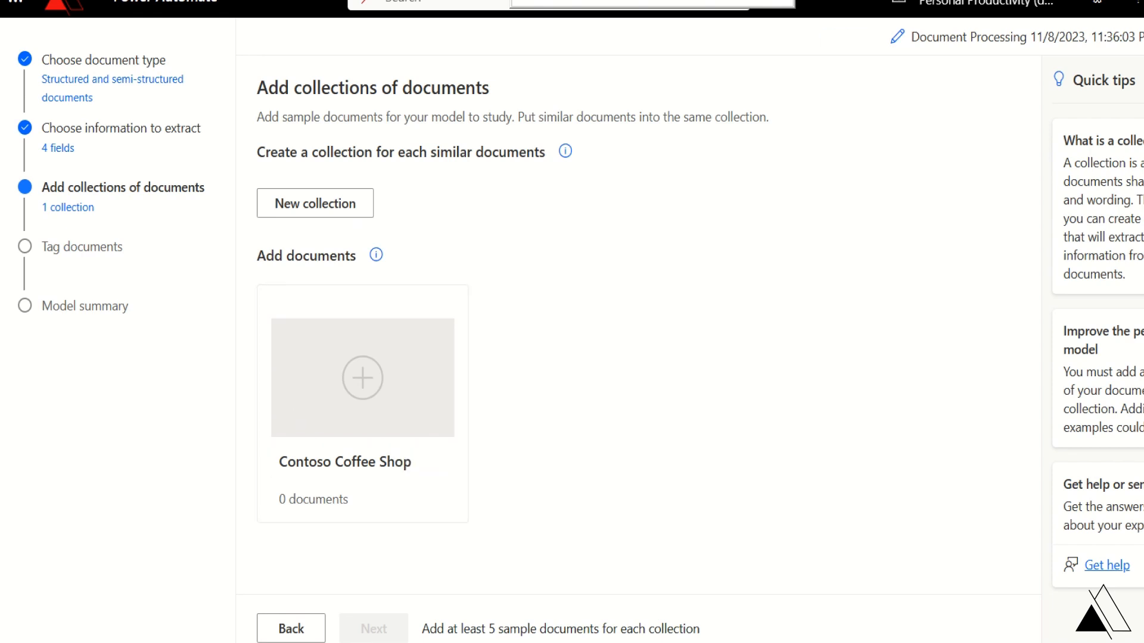
pyautogui.click(364, 382)
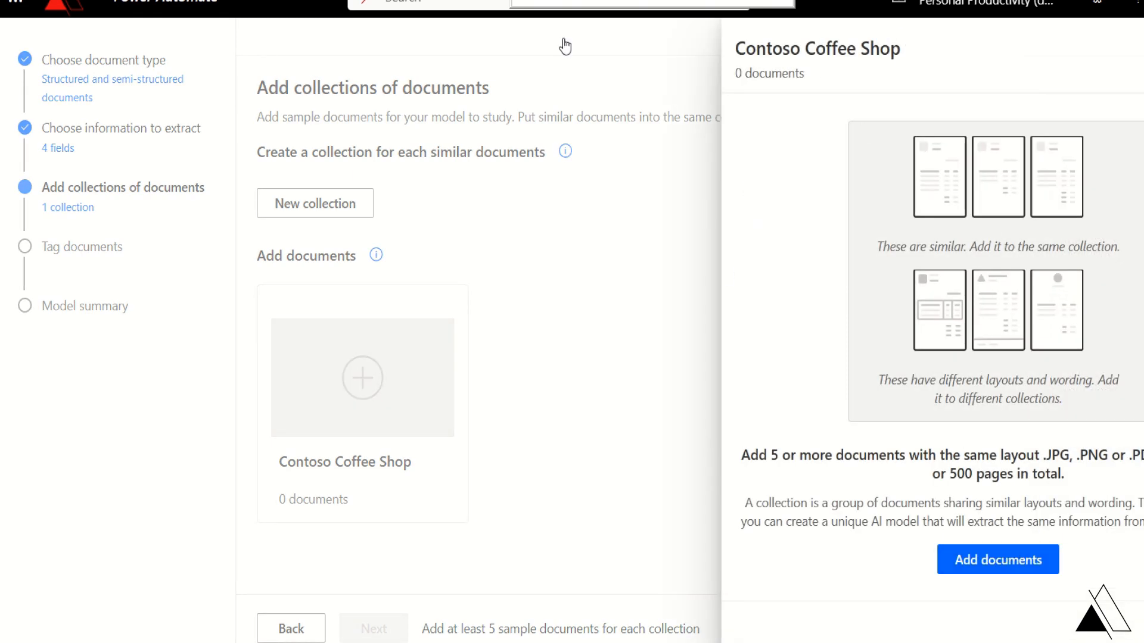
# - Upload the WingTip, Fabrikam_UK, Litware_CAN, Proseware_NY and TailSpin invoice PDFs from the local computer
pyautogui.click(967, 566)
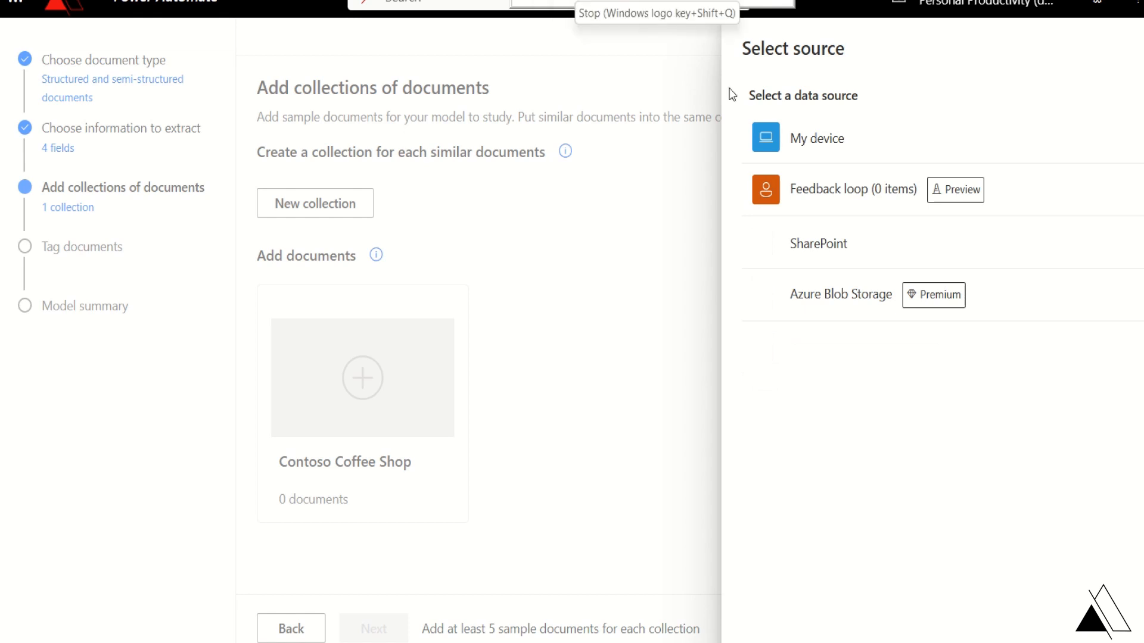
pyautogui.click(776, 143)
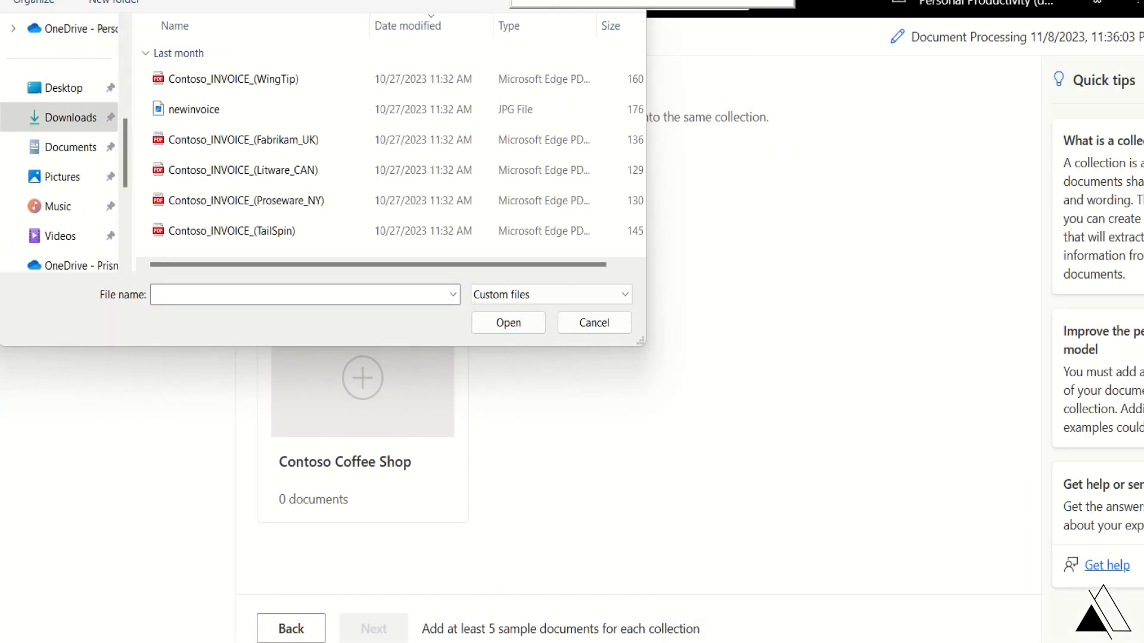
pyautogui.click(288, 84)
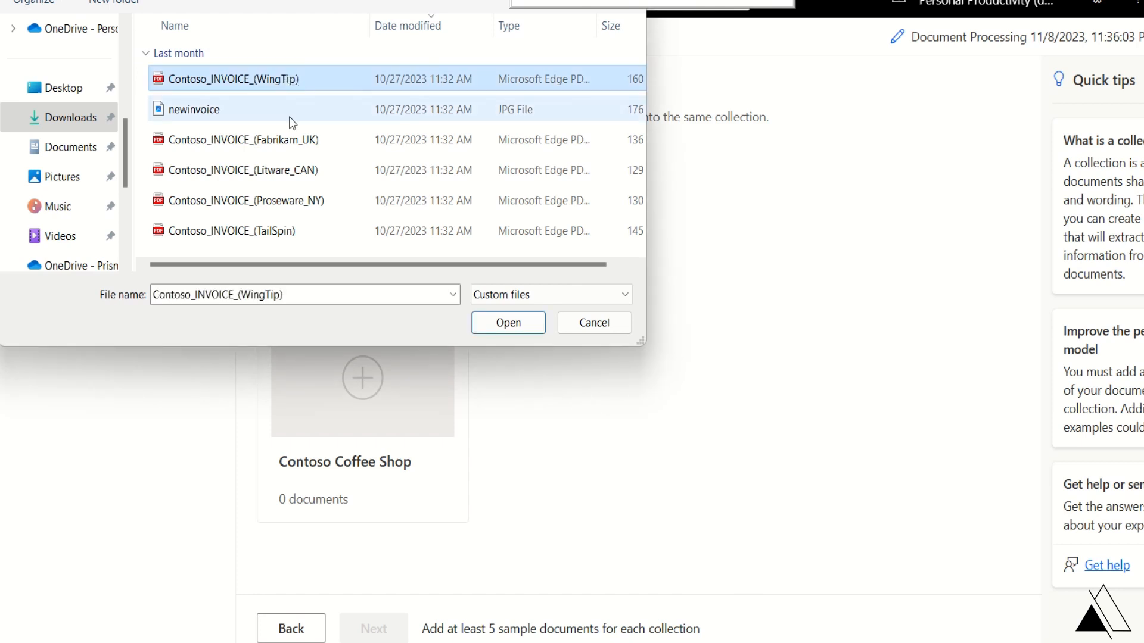
pyautogui.keyDown('ctrl'); pyautogui.click(301, 142); pyautogui.keyUp('ctrl')
pyautogui.keyDown('ctrl'); pyautogui.click(297, 172); pyautogui.keyUp('ctrl')
pyautogui.keyDown('ctrl'); pyautogui.click(294, 202); pyautogui.keyUp('ctrl')
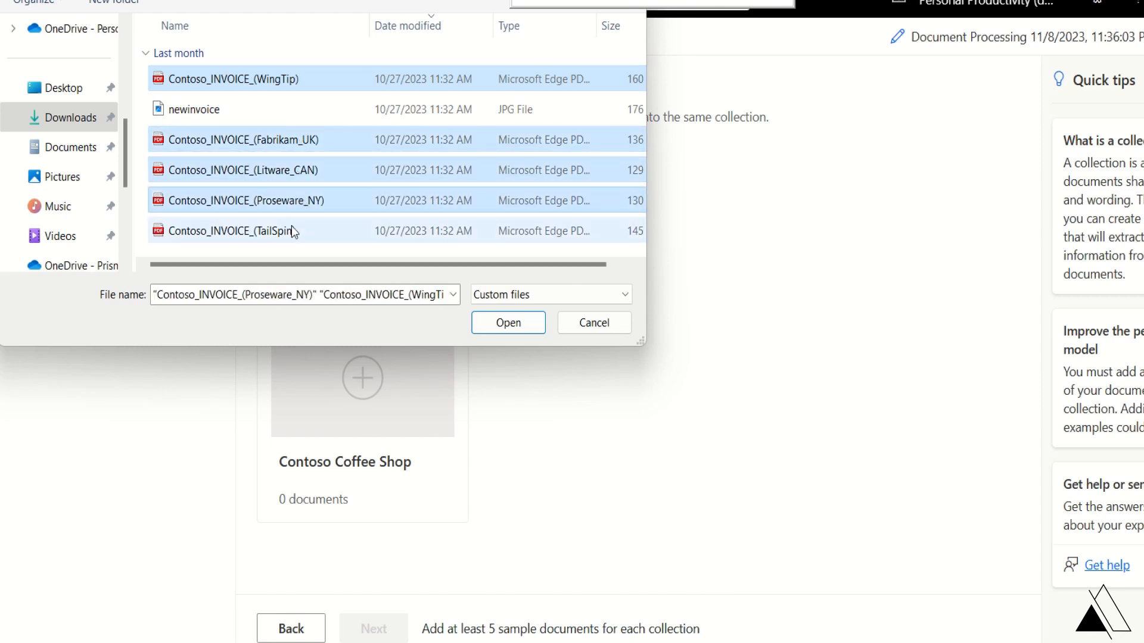
pyautogui.keyDown('ctrl'); pyautogui.click(291, 227); pyautogui.keyUp('ctrl')
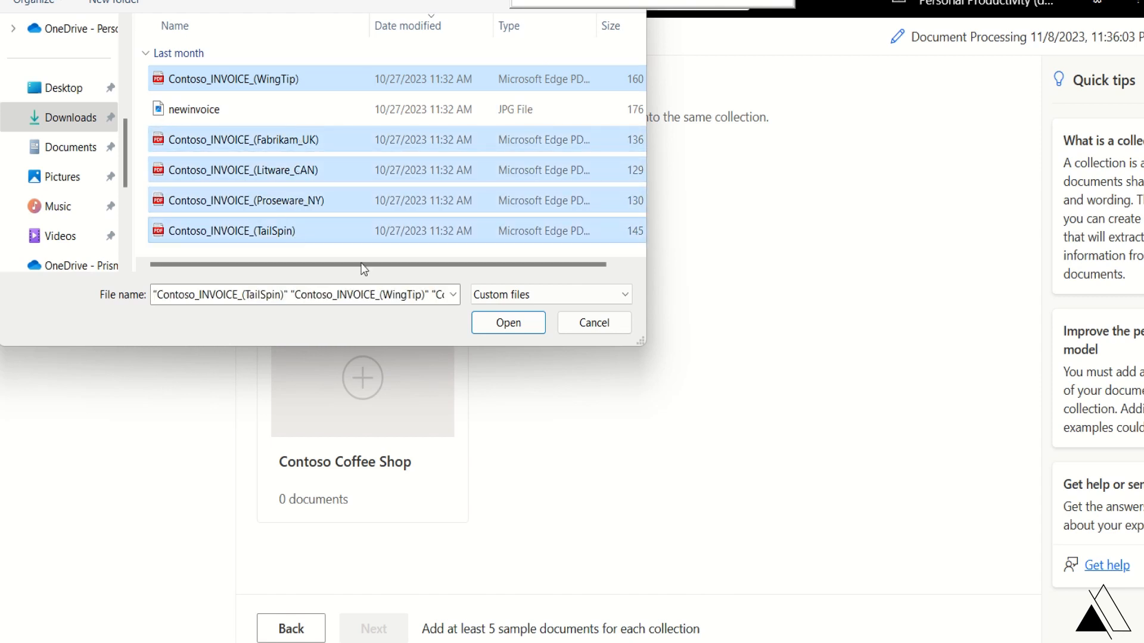
pyautogui.click(508, 322)
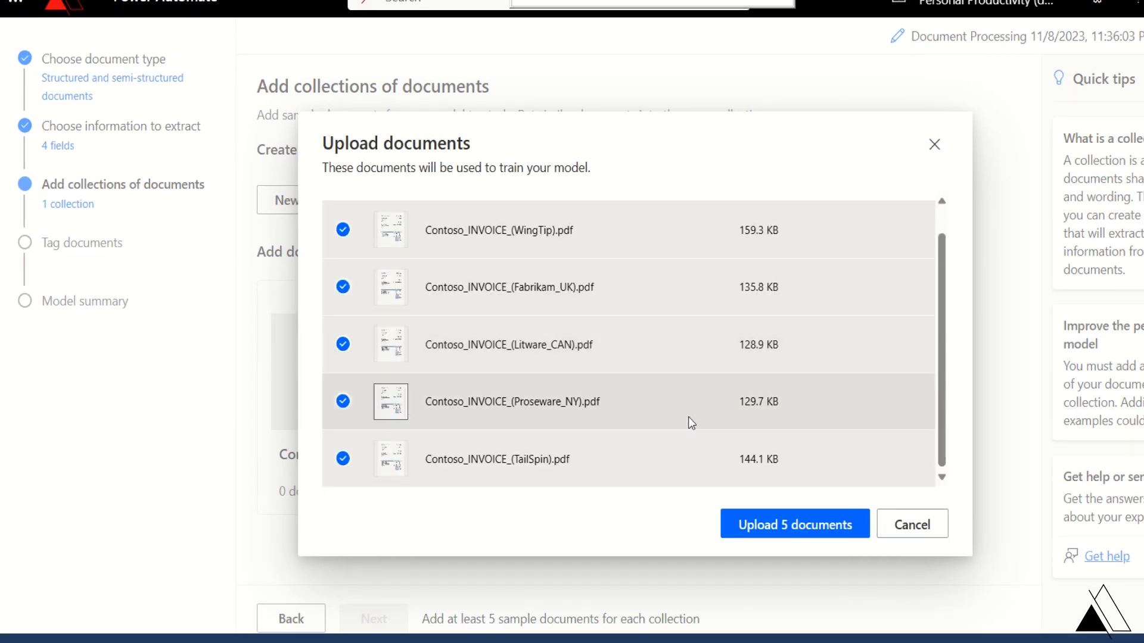
pyautogui.click(767, 532)
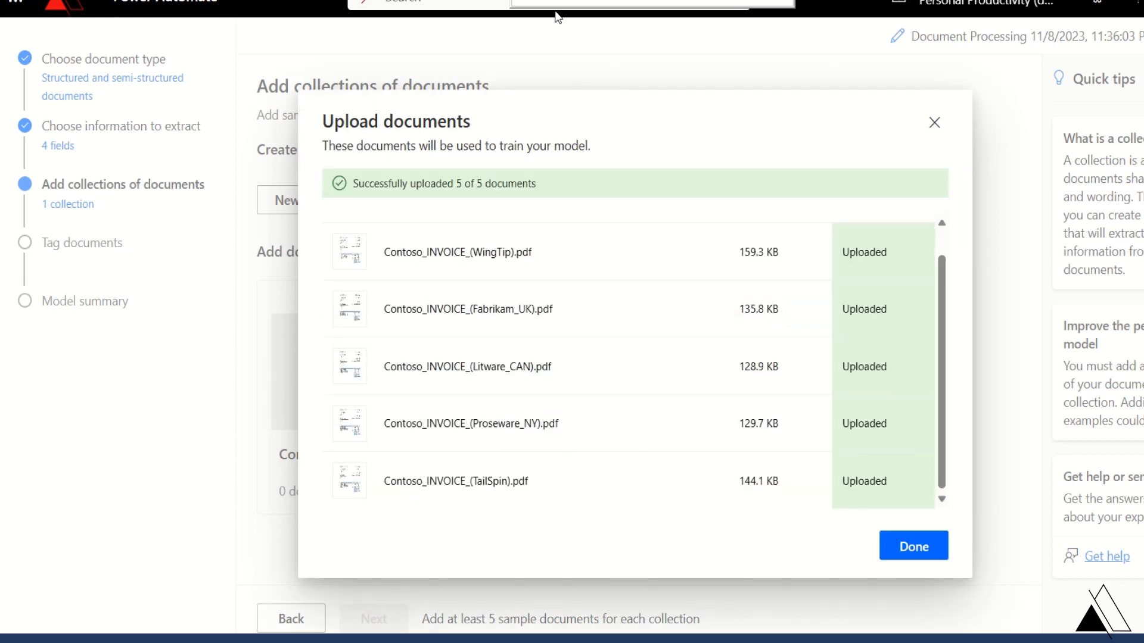
# - Close the upload summary and proceed to the Tag documents step
pyautogui.click(901, 544)
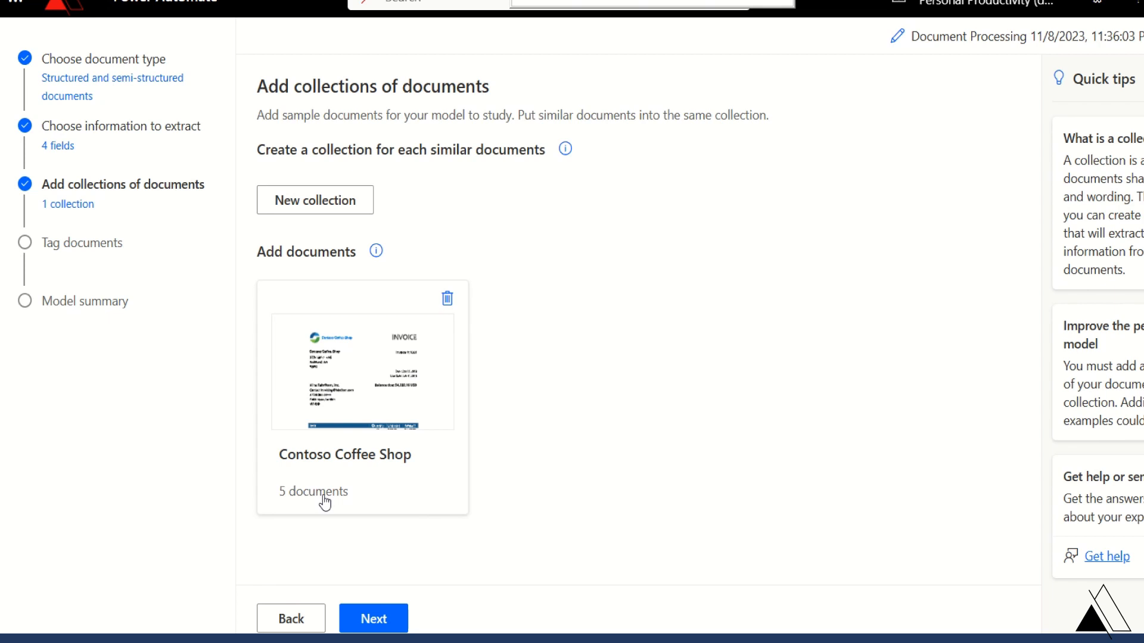
pyautogui.click(294, 455)
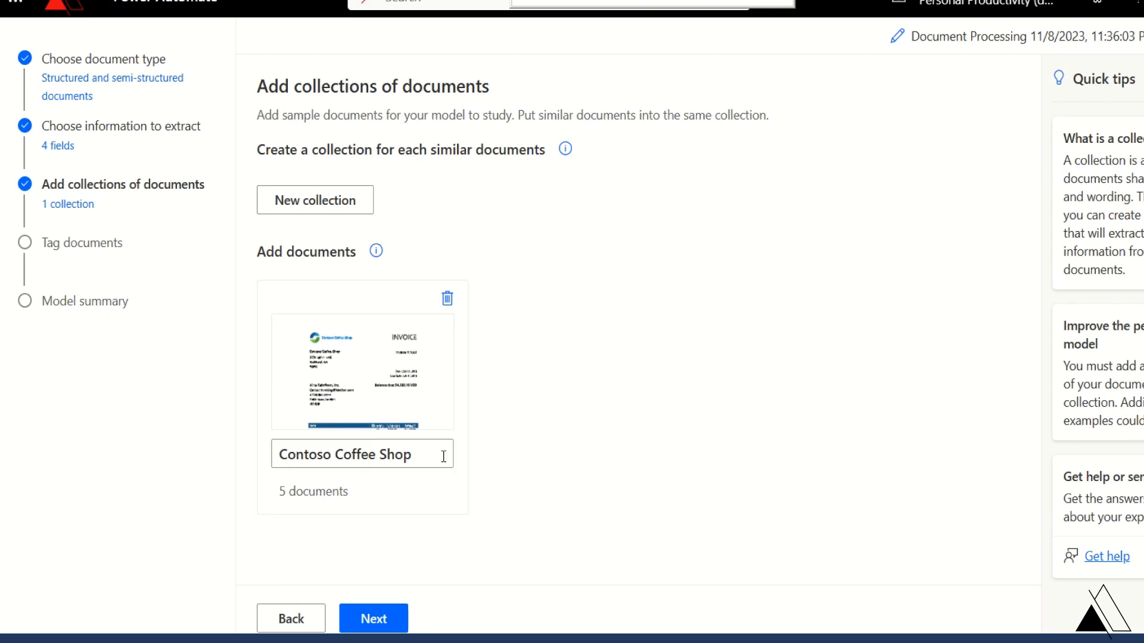
pyautogui.click(383, 617)
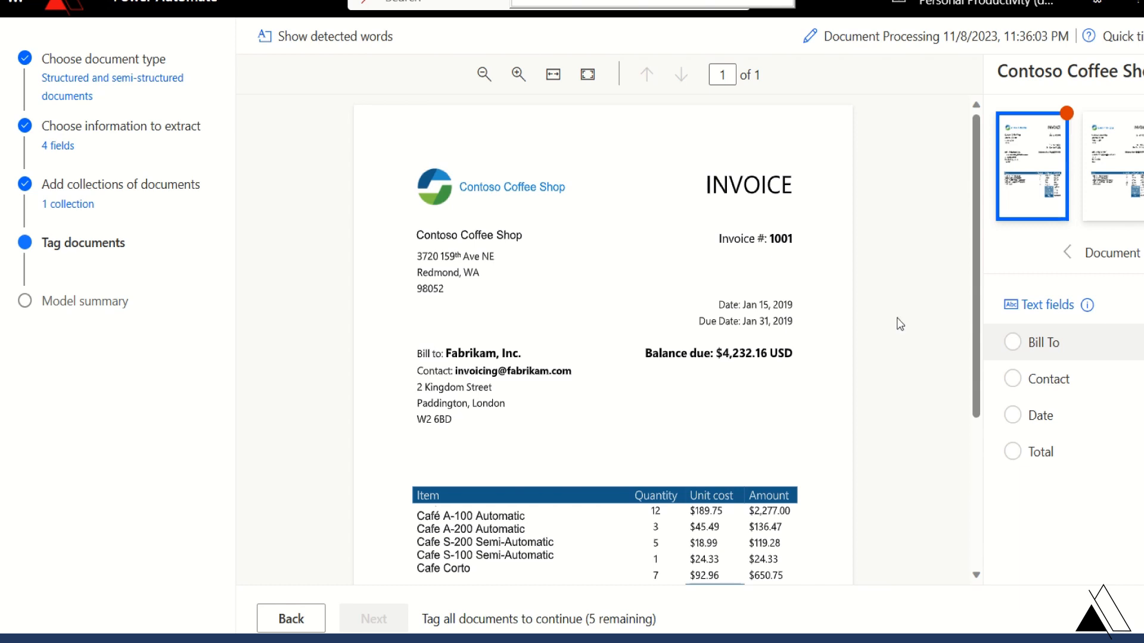
# - On the Fabrikam invoice, tag 'Fabrikam, Inc.' as Bill To and the contact e-mail as Contact
pyautogui.scroll(-1, 403, 327)
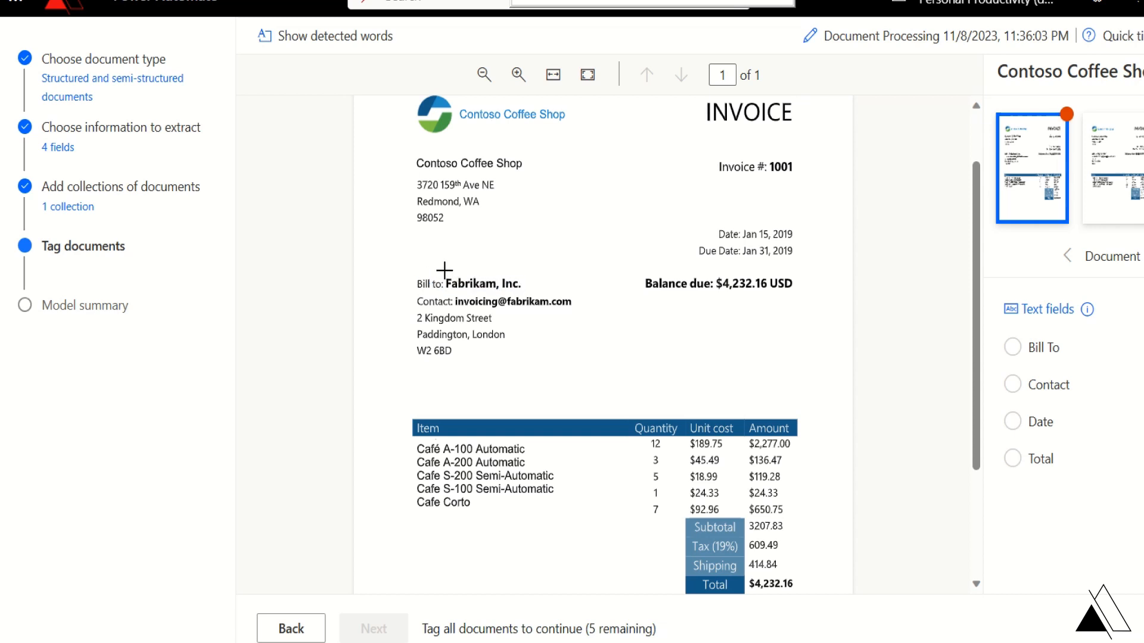
pyautogui.moveTo(443, 272); pyautogui.dragTo(520, 287)
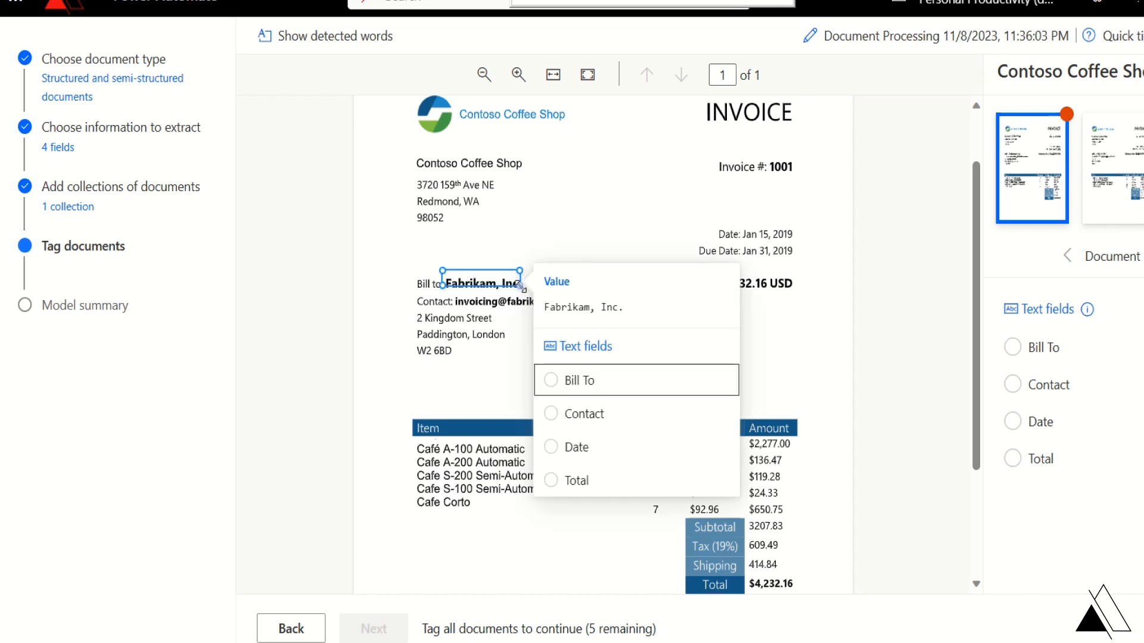
pyautogui.click(551, 382)
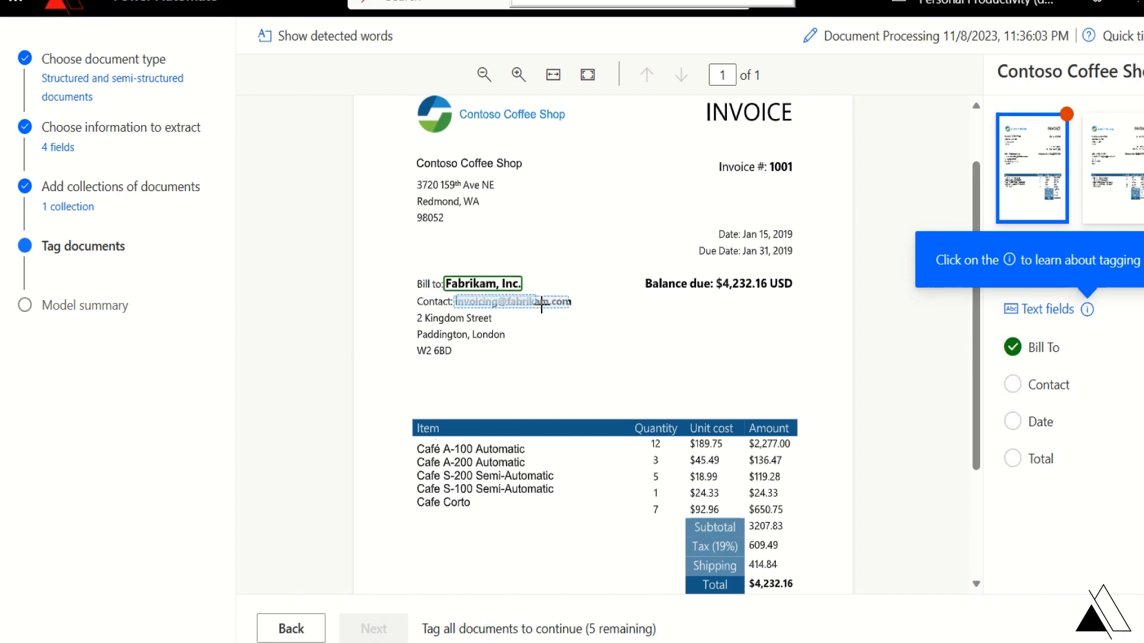
pyautogui.moveTo(541, 306); pyautogui.dragTo(577, 309)
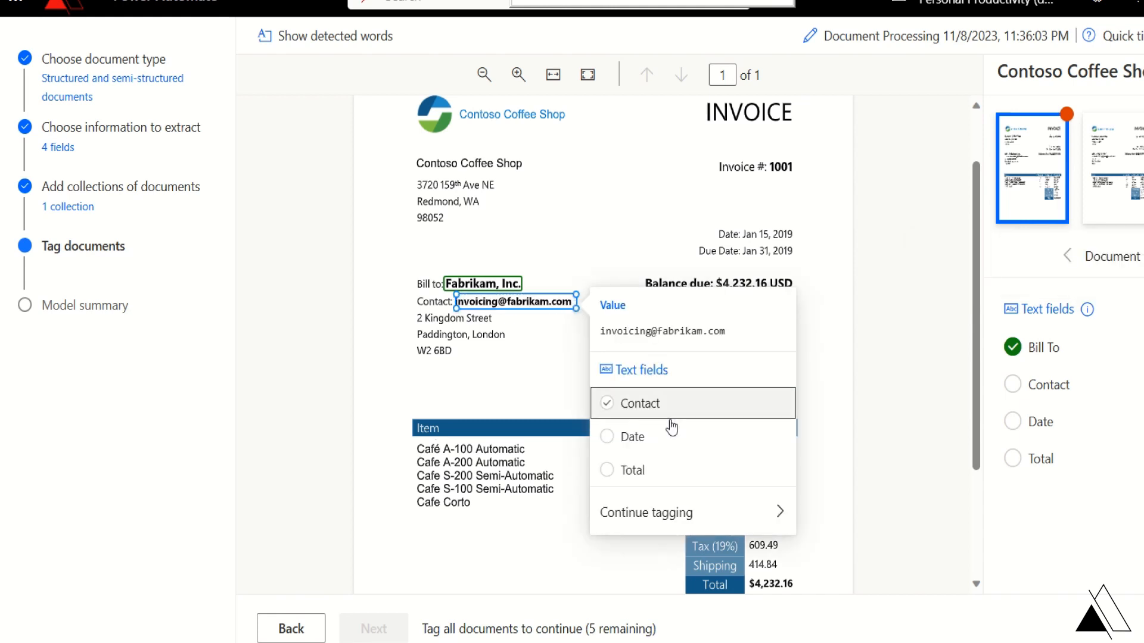
pyautogui.click(648, 405)
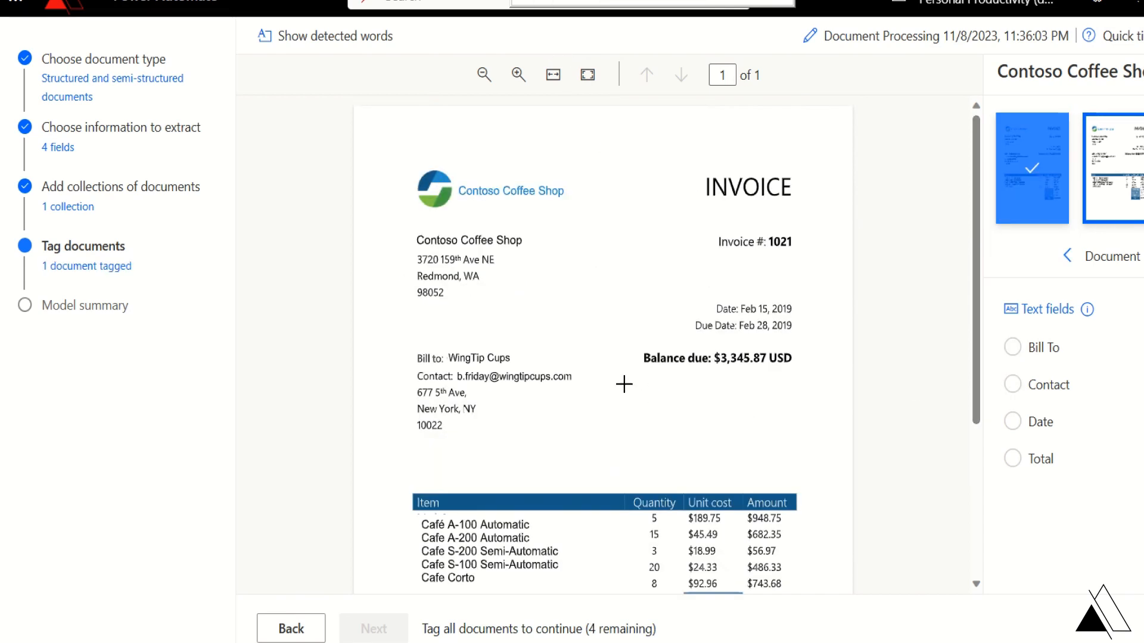
# - Tag the WingTip invoice: WingTip Cups as Bill To, e-mail as Contact, Feb 15, 2019 Date, $3,345.87 USD Total
pyautogui.moveTo(448, 349); pyautogui.dragTo(516, 359)
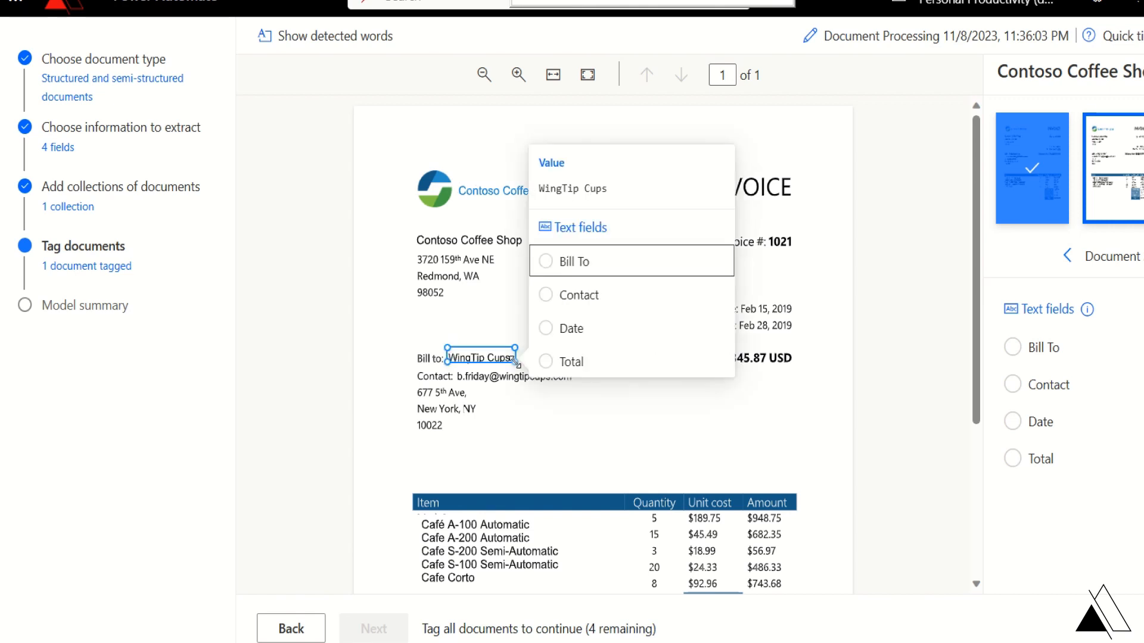
pyautogui.click(576, 262)
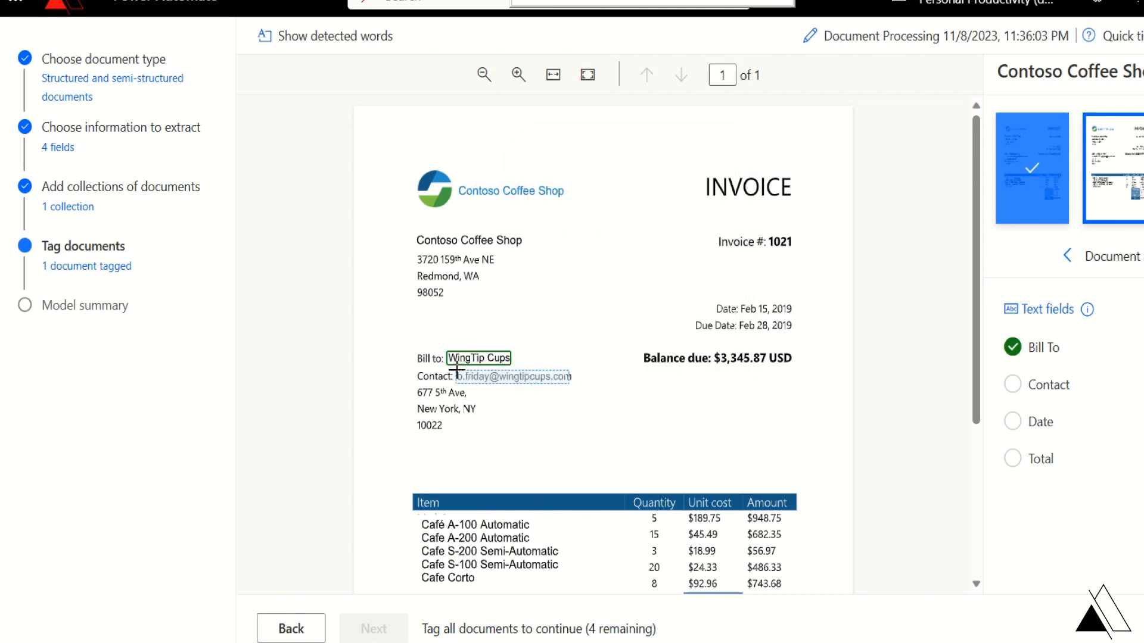
pyautogui.moveTo(462, 373); pyautogui.dragTo(578, 379)
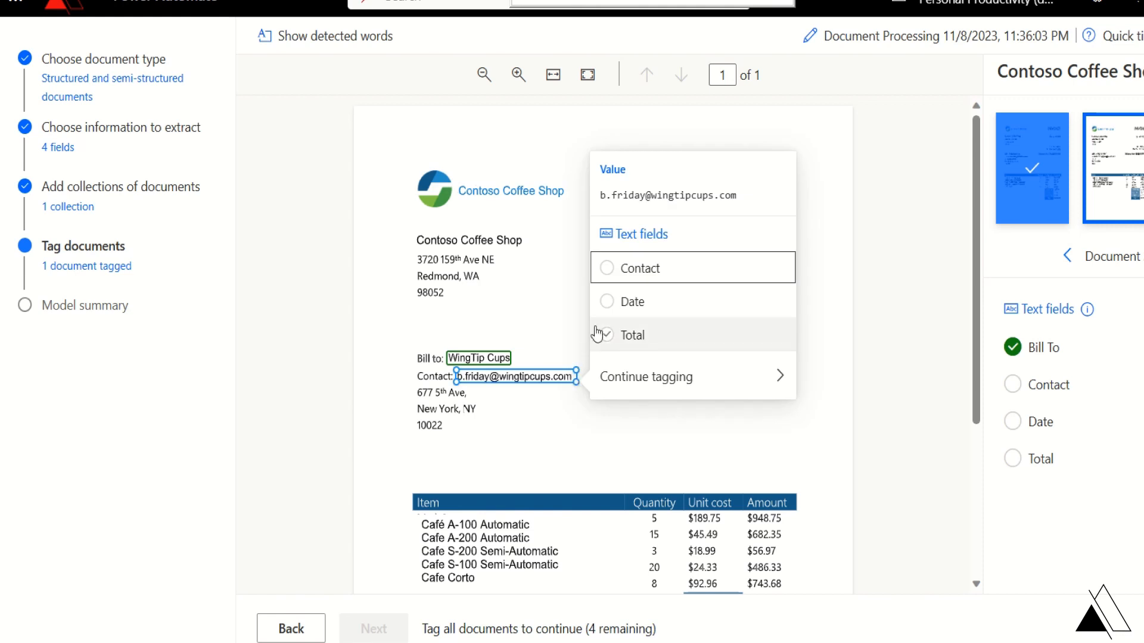
pyautogui.click(634, 272)
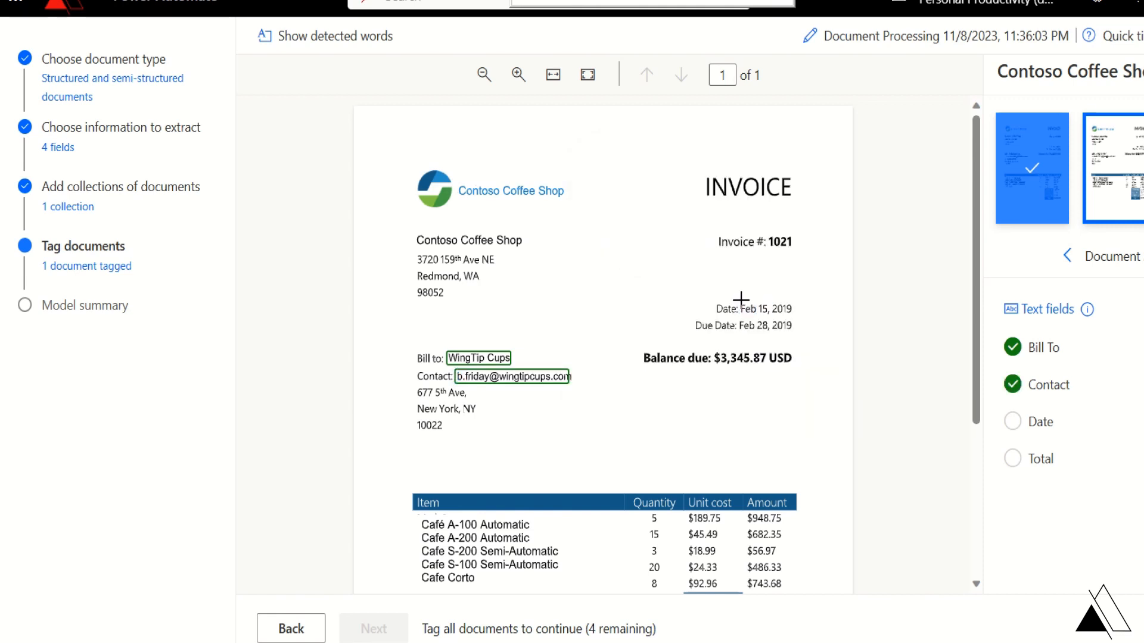
pyautogui.moveTo(741, 299); pyautogui.dragTo(794, 308)
pyautogui.click(655, 404)
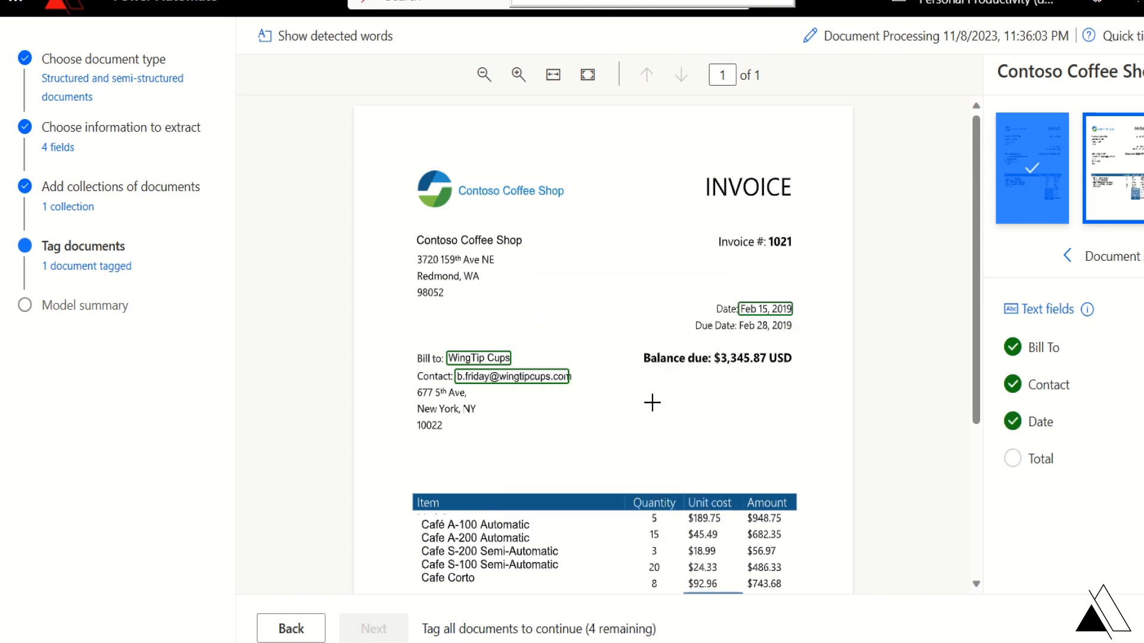
pyautogui.moveTo(713, 354); pyautogui.dragTo(792, 365)
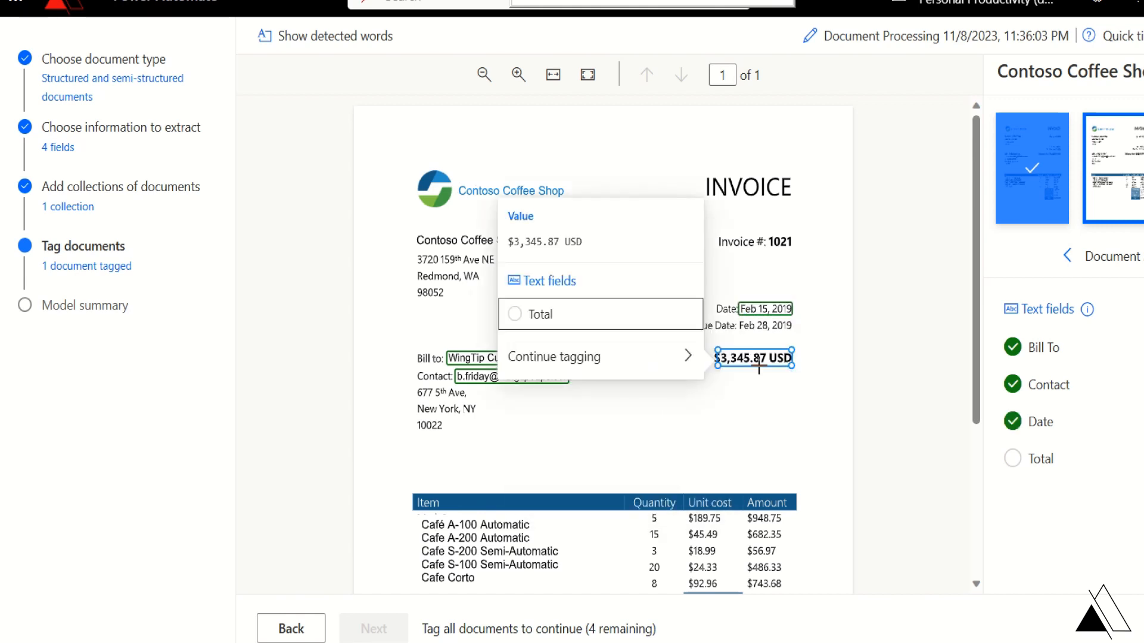
pyautogui.click(604, 328)
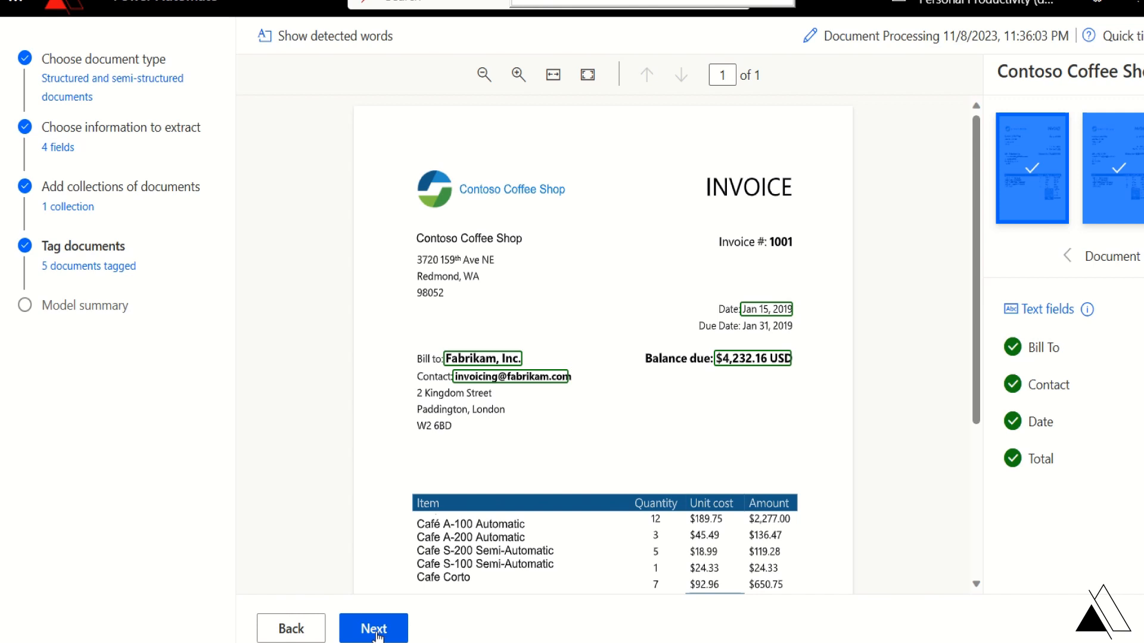
# - Dismiss the stray menus, check the Bill To field options, and go to the model summary
pyautogui.rightClick(492, 358)
pyautogui.click(423, 329)
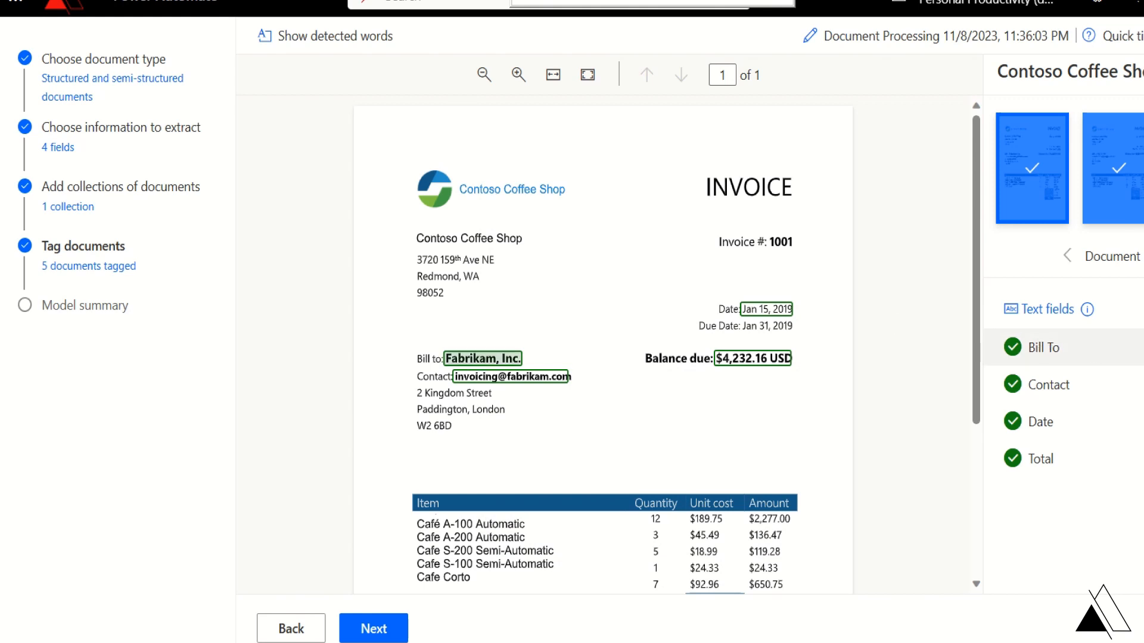
pyautogui.click(1140, 347)
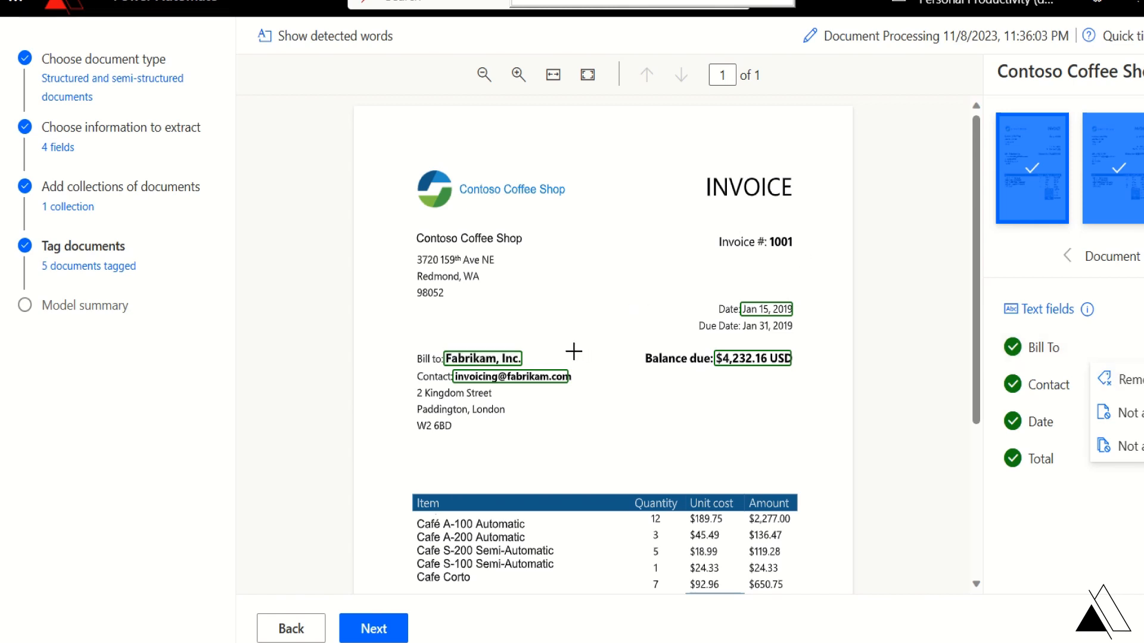
pyautogui.click(888, 353)
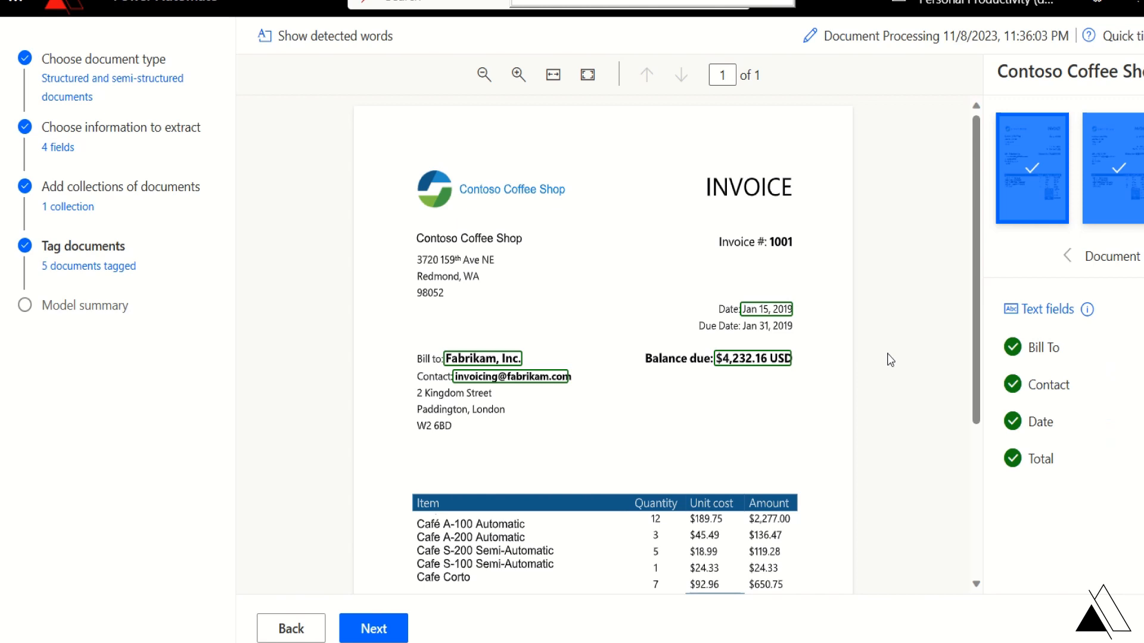
pyautogui.click(372, 636)
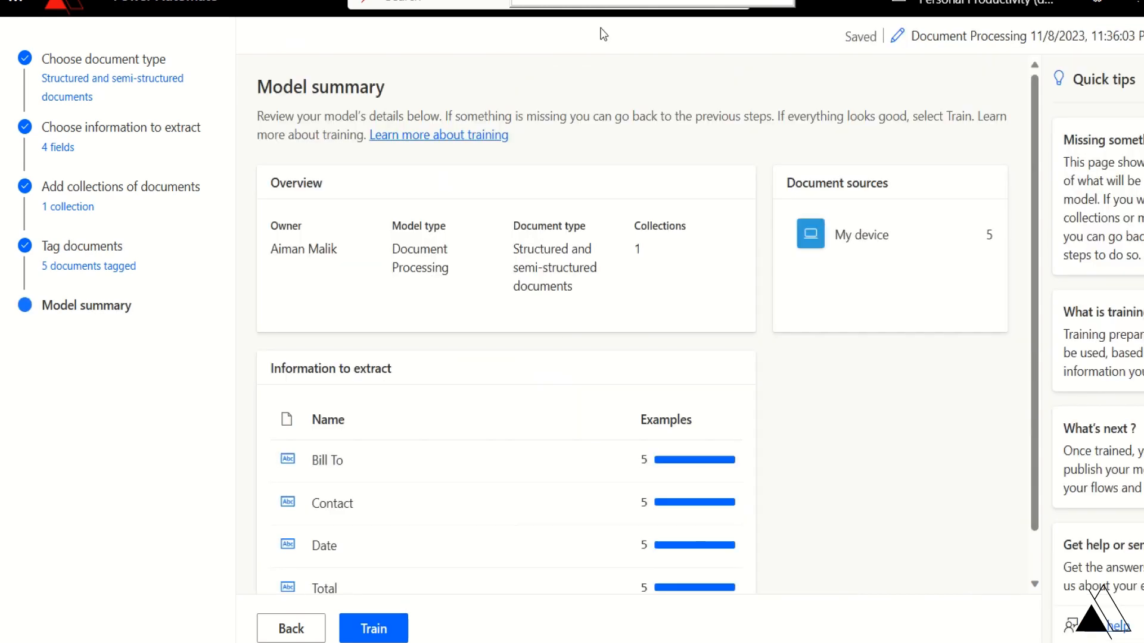
# - Train the Enter Invoice Information AI Model and open its model page
pyautogui.scroll(-1, 637, 325)
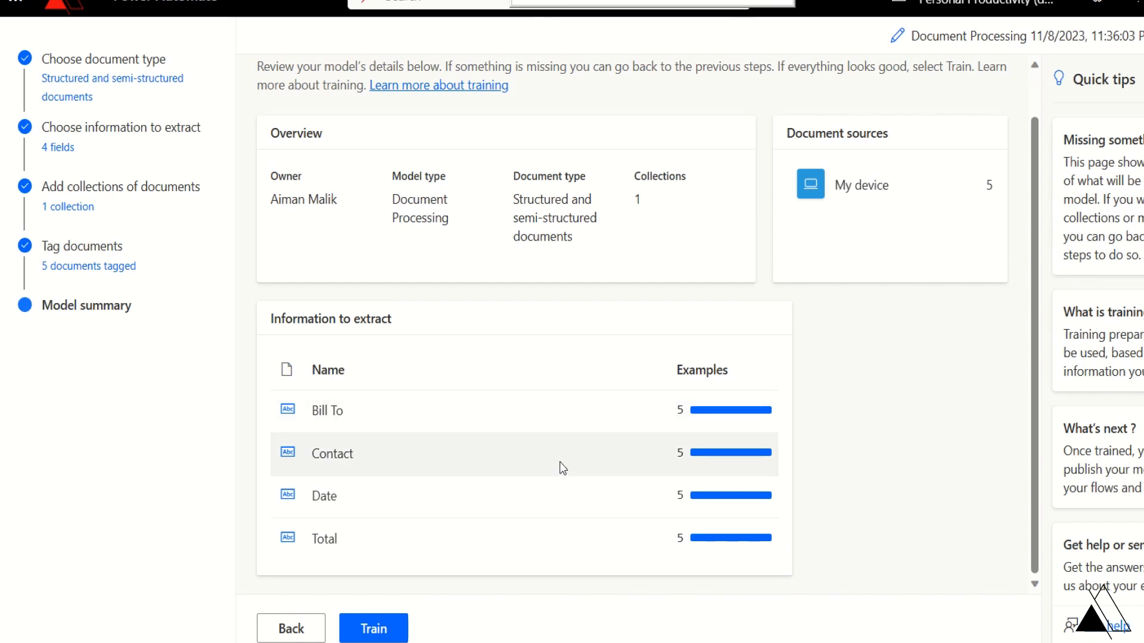
pyautogui.click(382, 629)
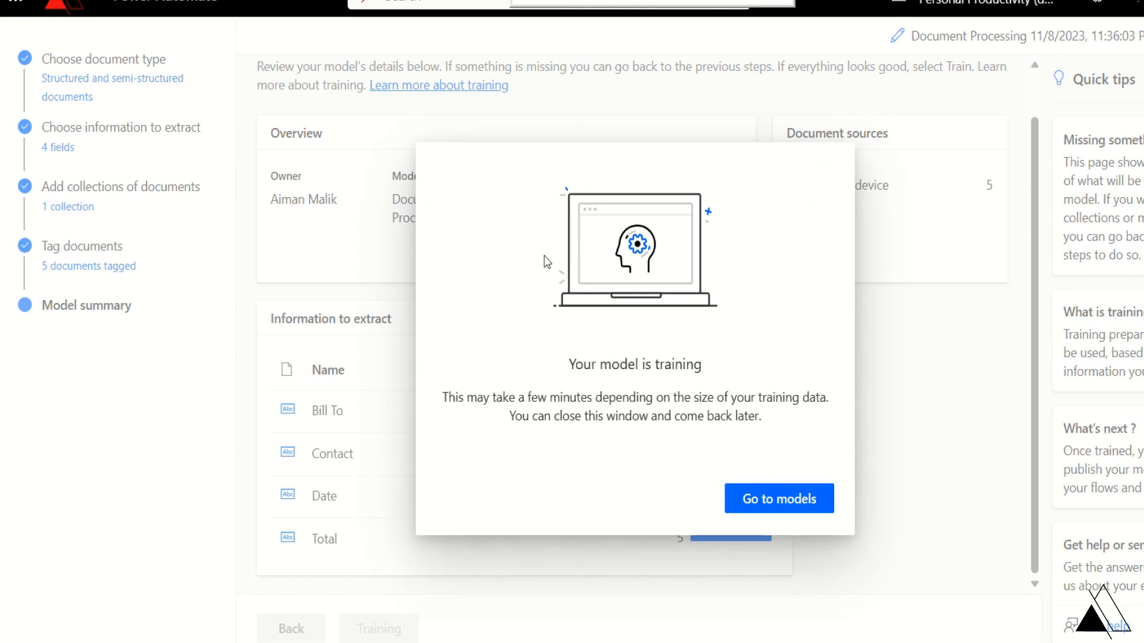
pyautogui.click(763, 508)
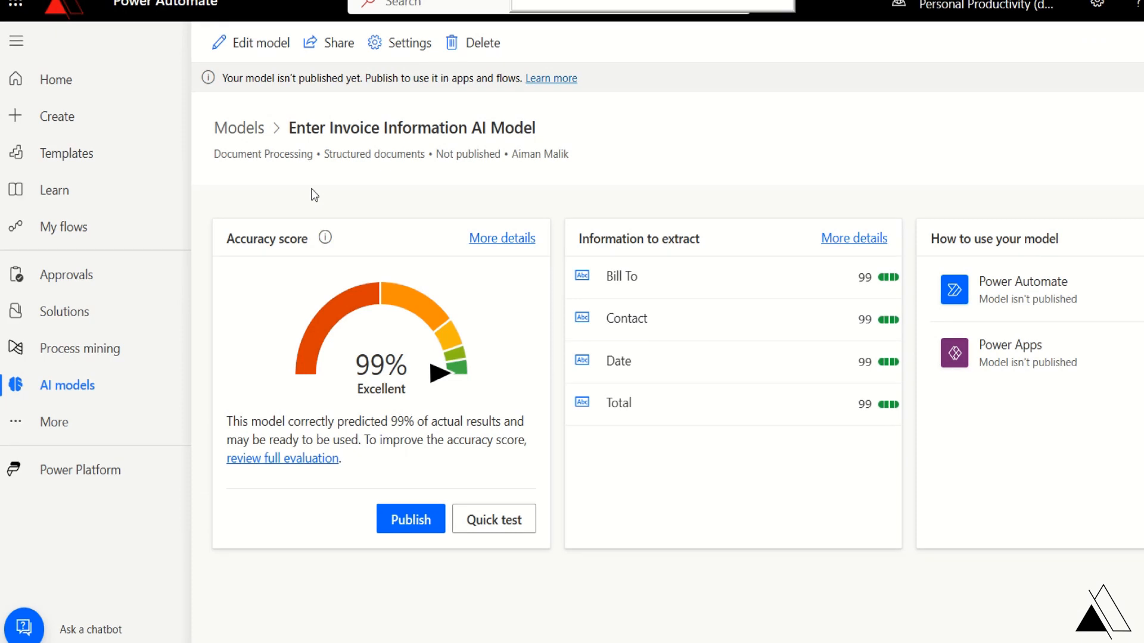
# - Publish the trained Enter Invoice Information AI Model
pyautogui.click(405, 529)
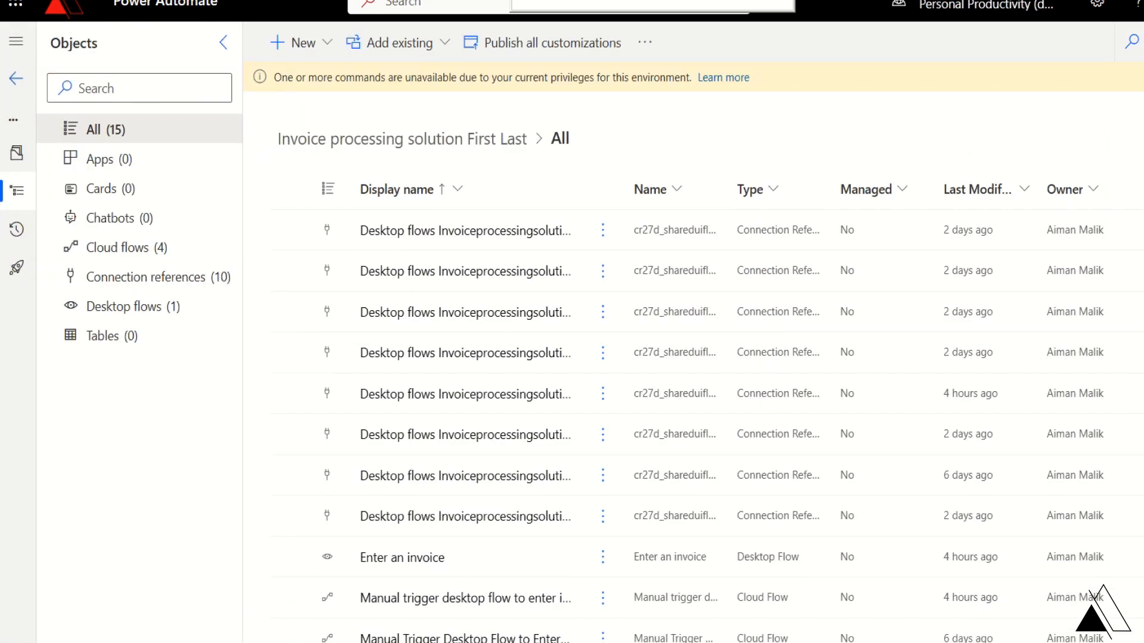
# - Dismiss the privileges warning and look through the new-object types without choosing one
pyautogui.click(1142, 78)
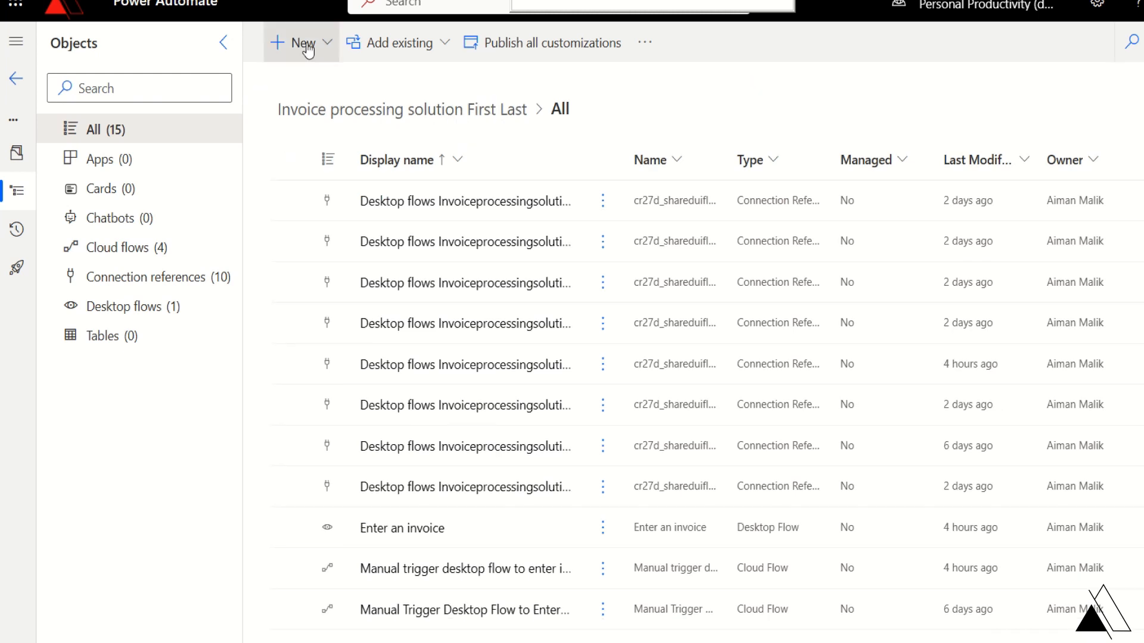
pyautogui.click(325, 46)
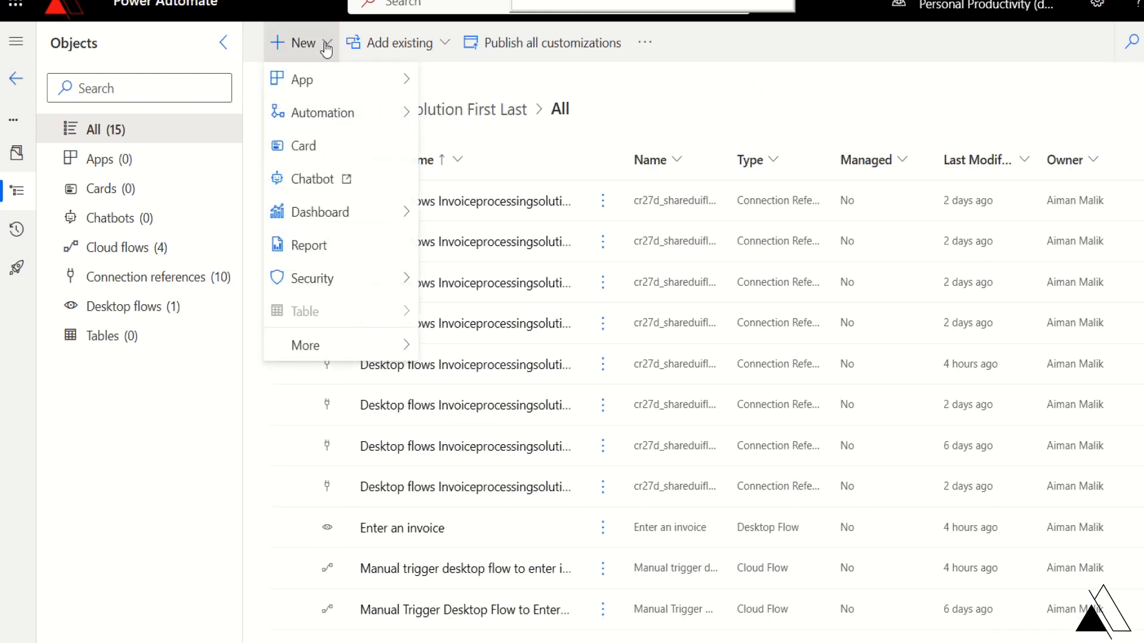
pyautogui.moveTo(321, 91)
pyautogui.click(430, 82)
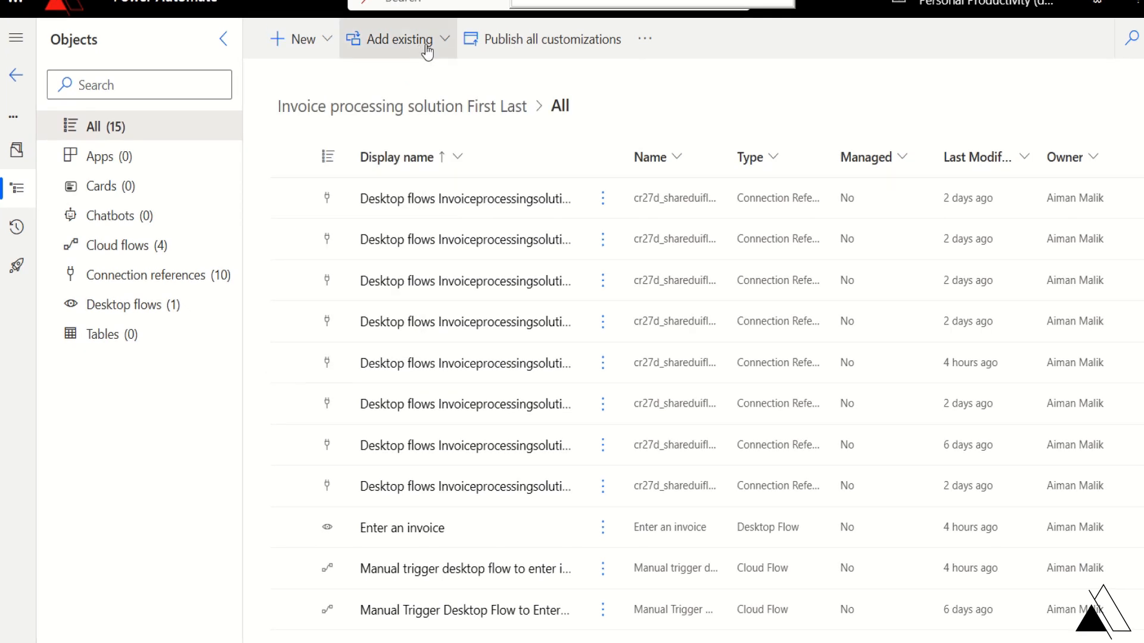
# - Pick Enter Invoice Information AI Model from the existing AI models and add it to the solution
pyautogui.click(428, 48)
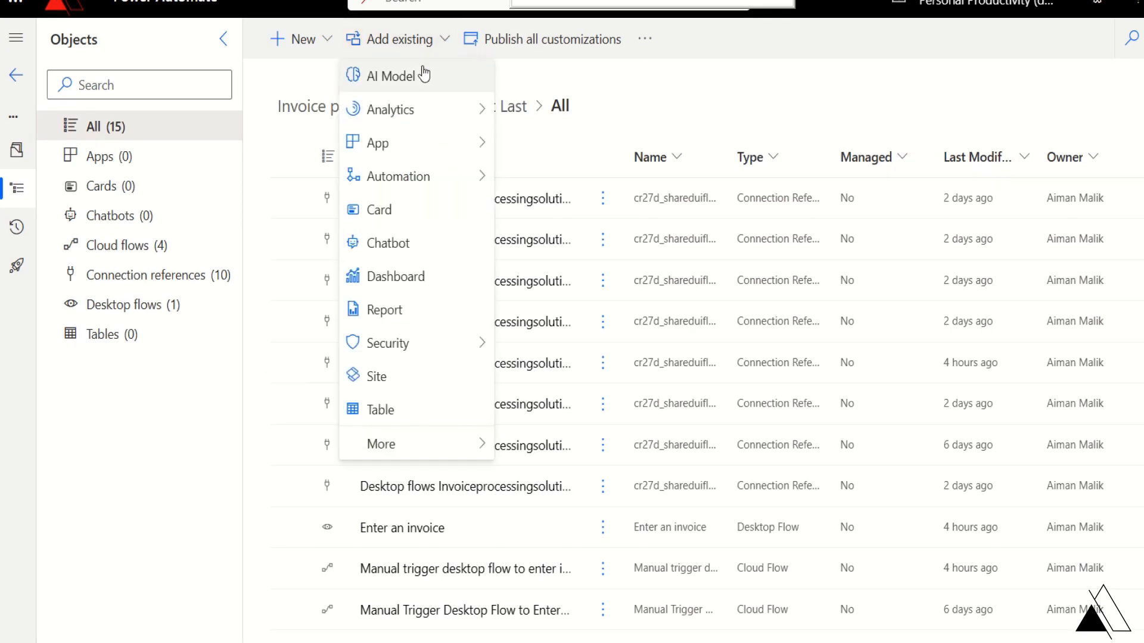
pyautogui.click(393, 84)
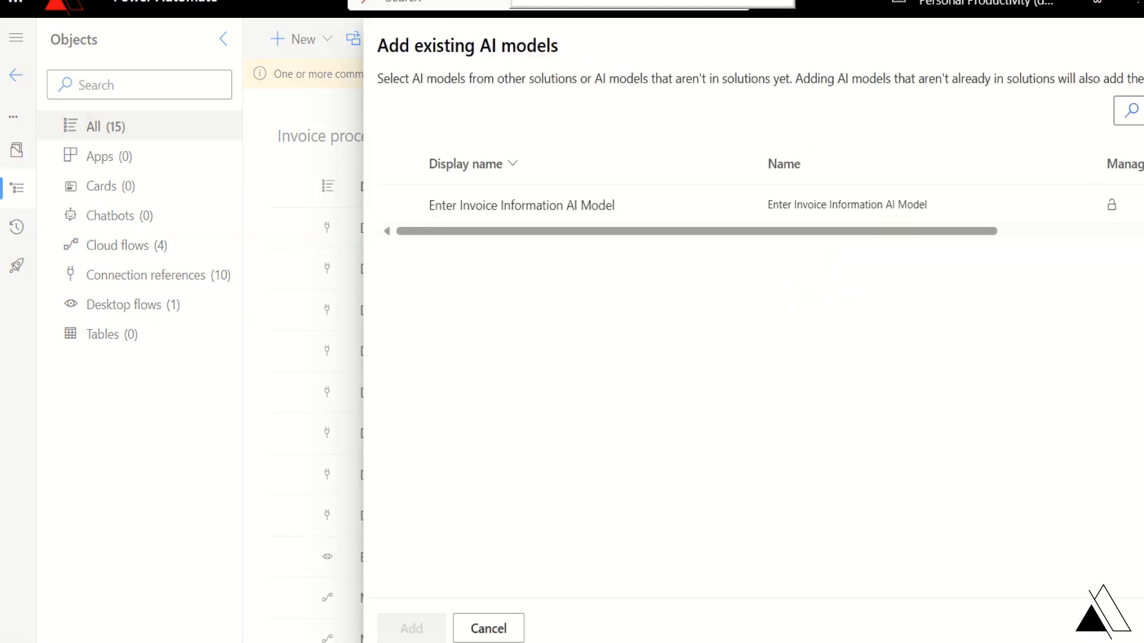
pyautogui.click(400, 206)
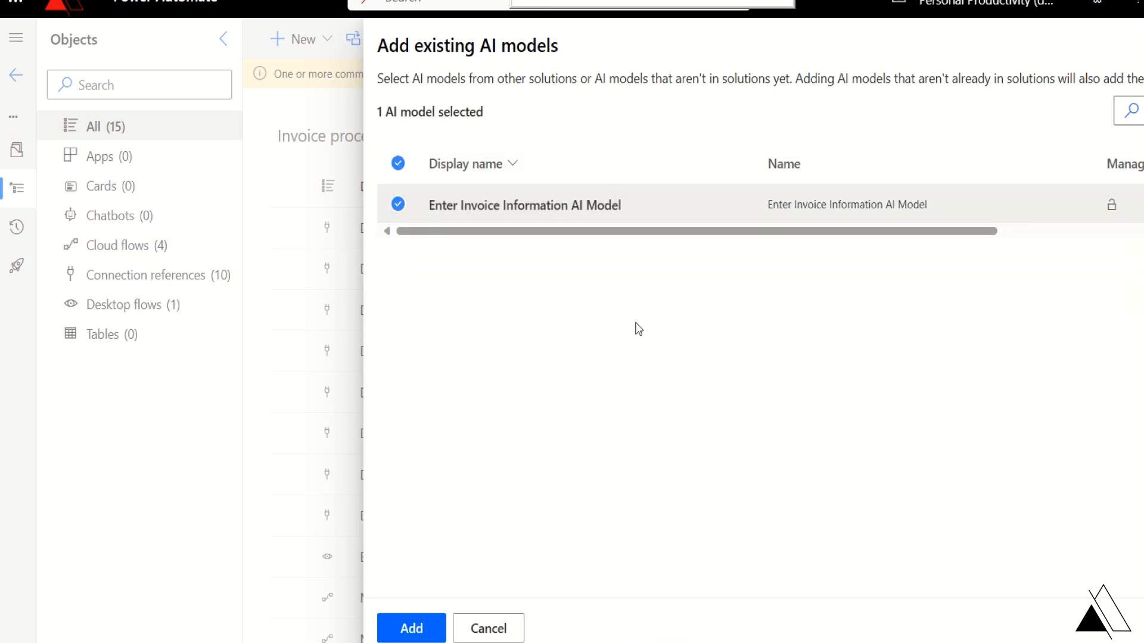
pyautogui.click(432, 630)
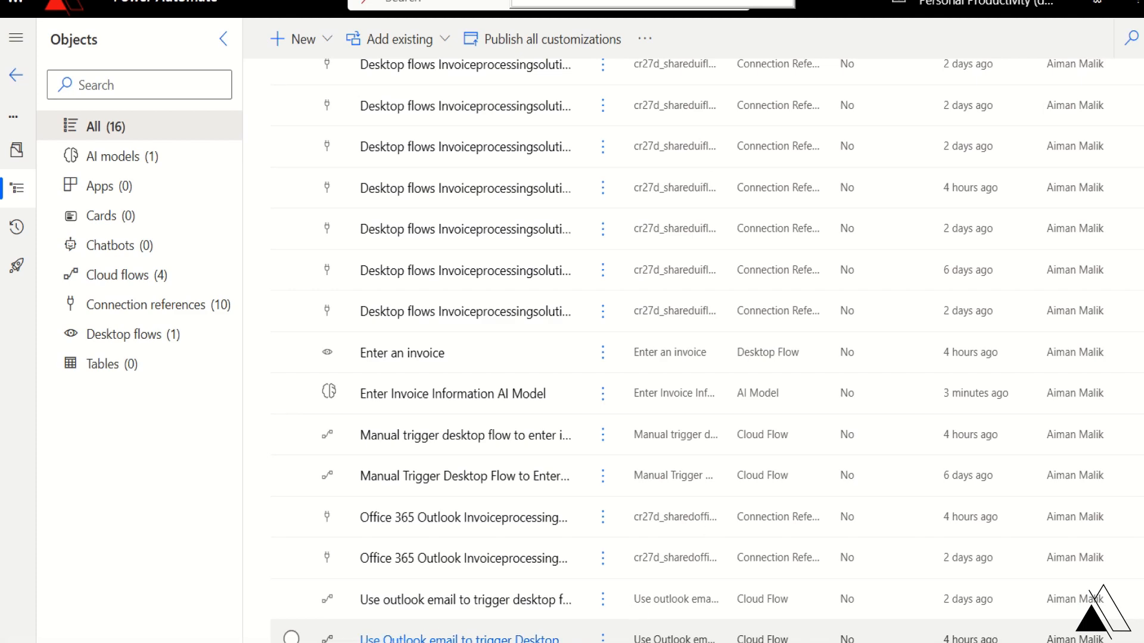
# - Open the 'Use Outlook email to trigger Desktop flow' cloud flow in the flow designer
pyautogui.click(470, 639)
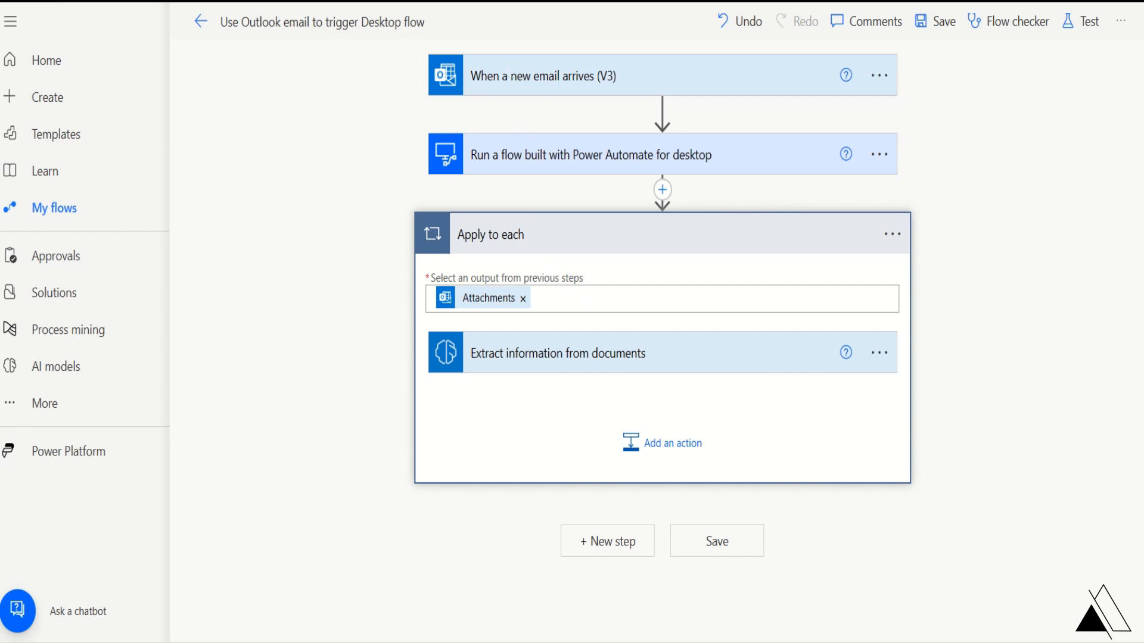
# - Change the flow's title to 'Enter Invoice Model Flow'
pyautogui.click(420, 22)
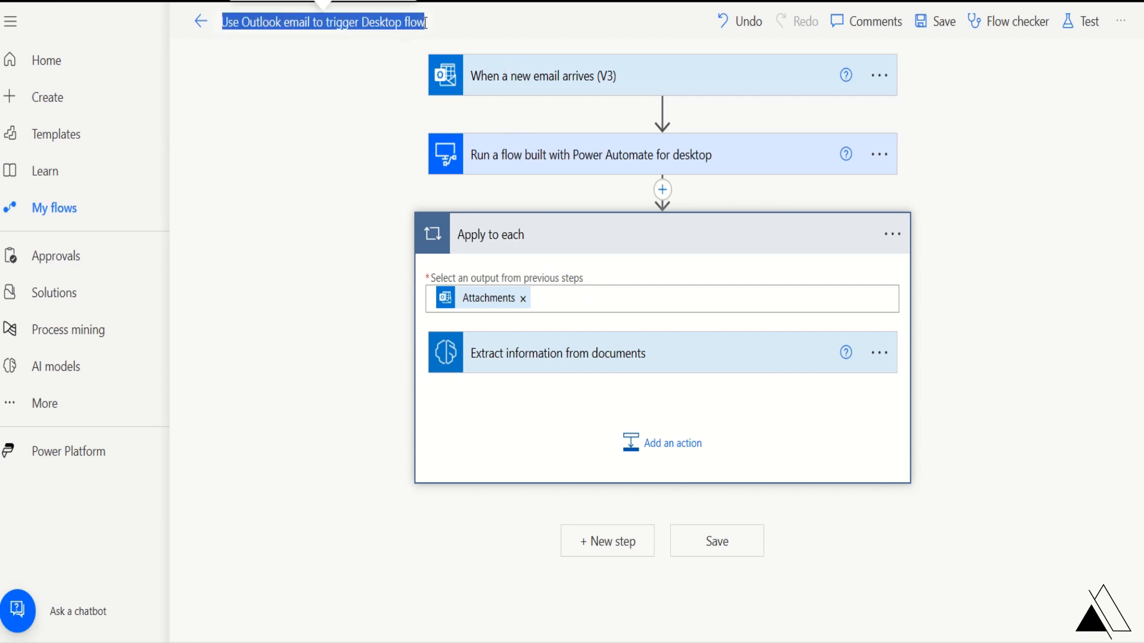
pyautogui.write('Enter')
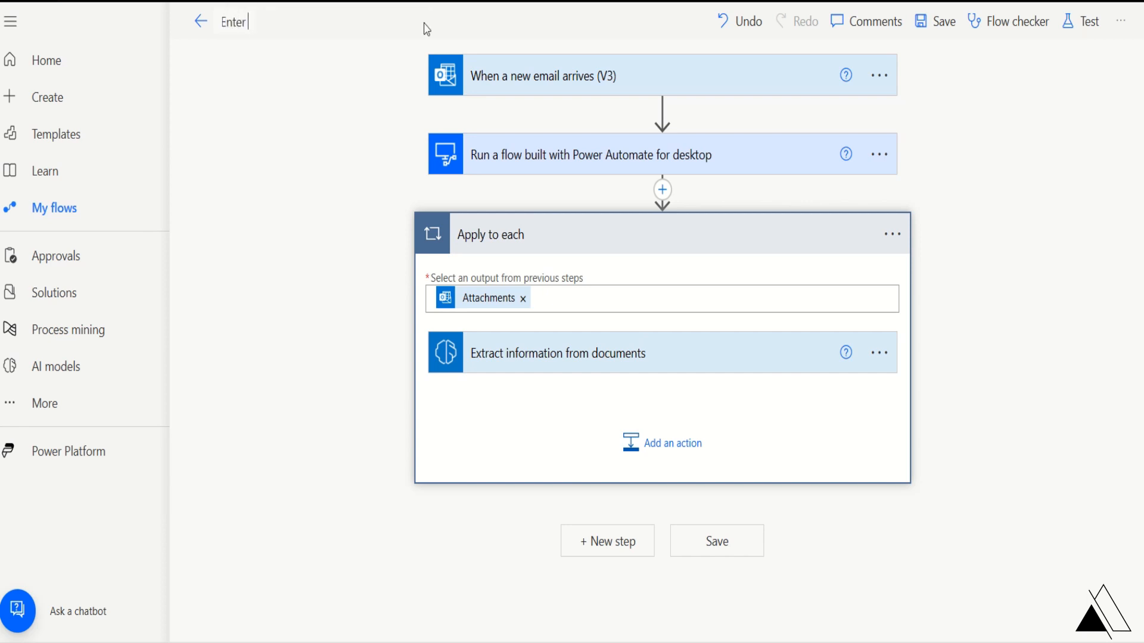
pyautogui.write(' Invoice Model Flow')
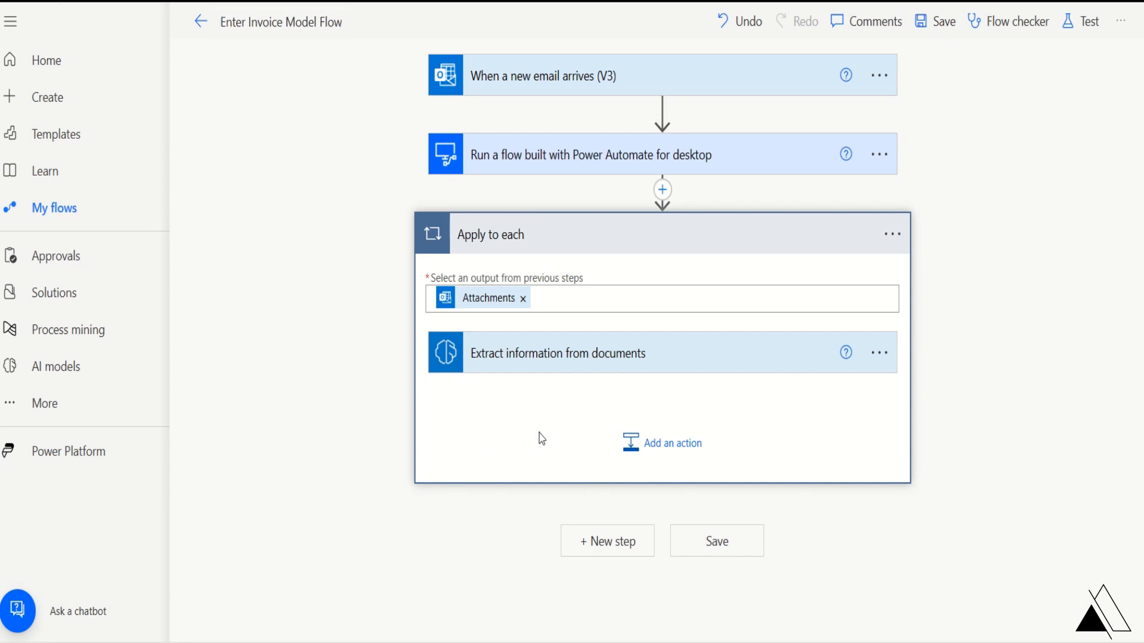
# - Insert an Office 365 Outlook 'Send an email (V2)' action inside Apply to each, after extraction
pyautogui.click(650, 450)
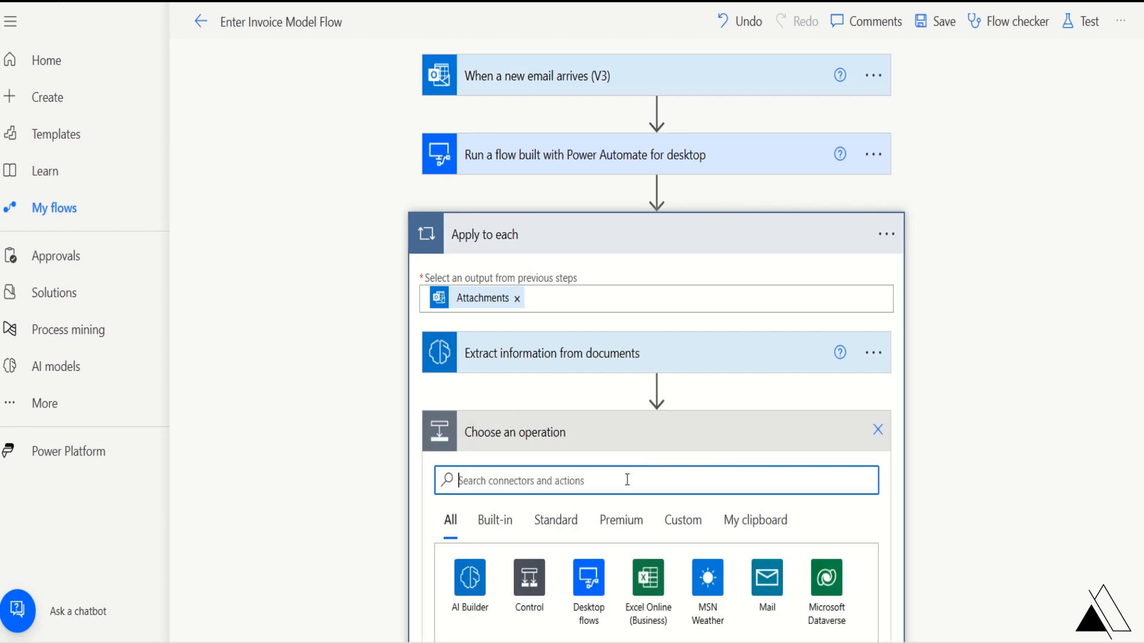
pyautogui.write('send an')
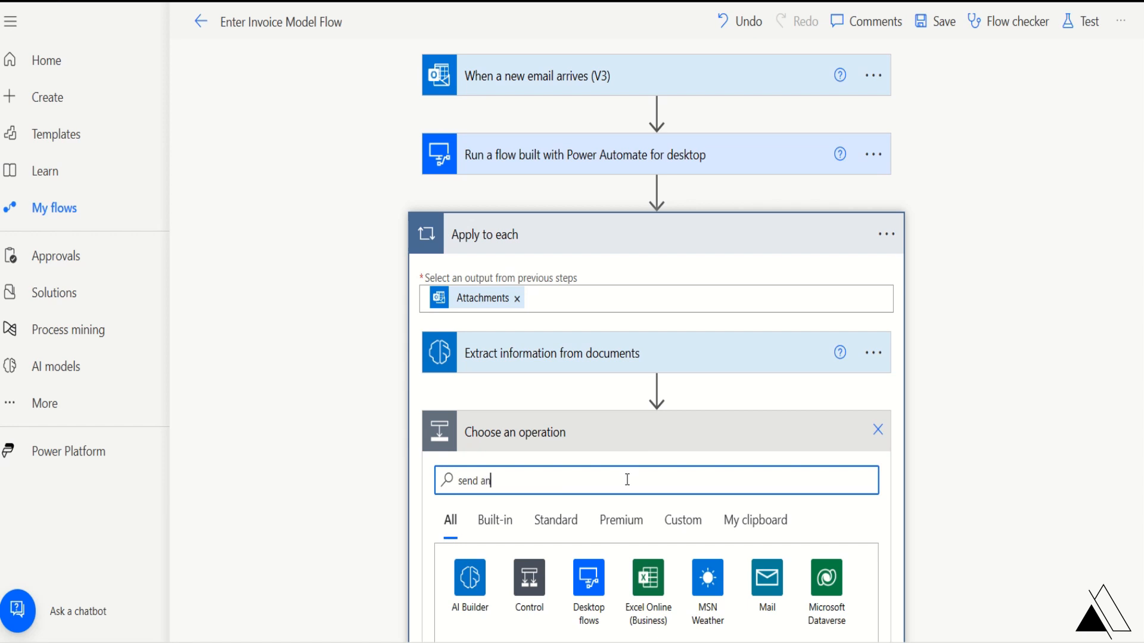
pyautogui.write(' email')
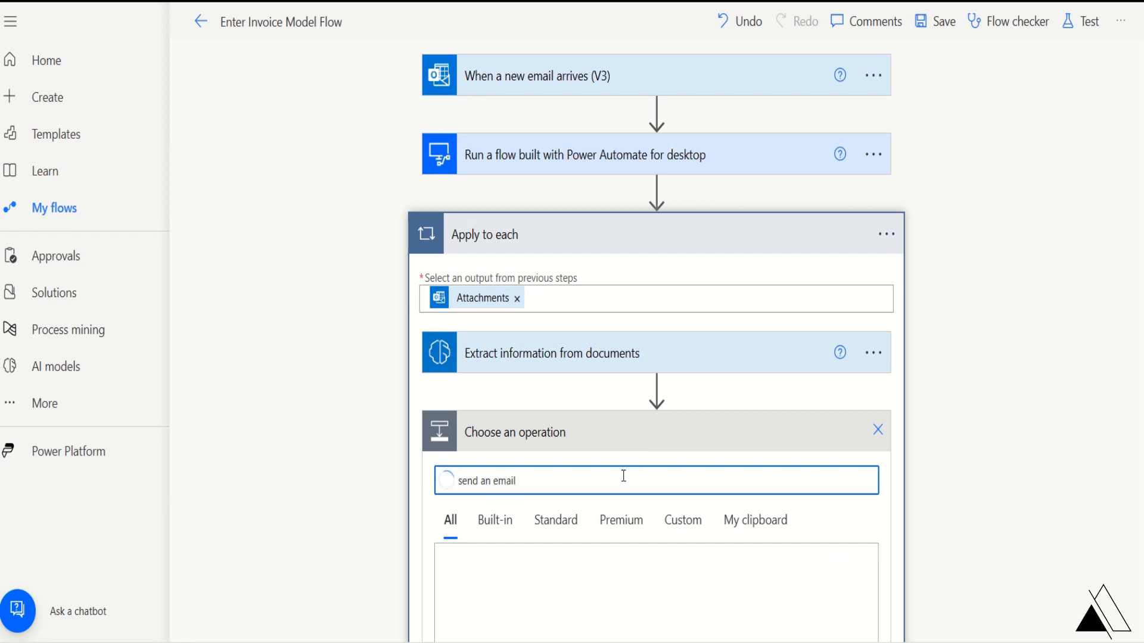
pyautogui.scroll(-4, 619, 447)
pyautogui.scroll(-4, 636, 449)
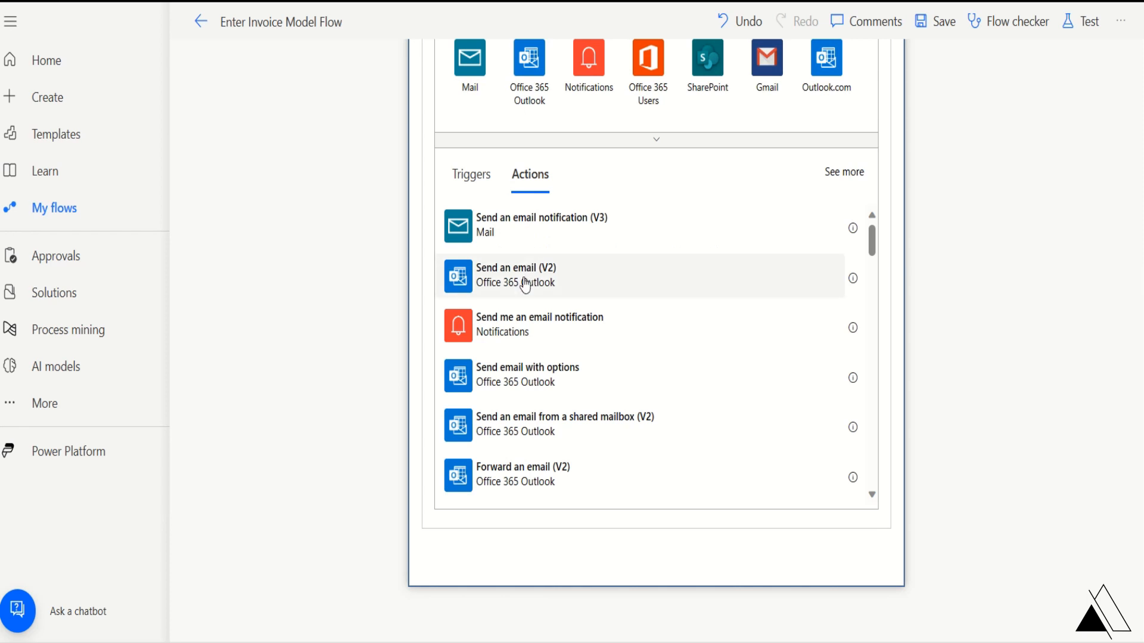
pyautogui.click(808, 290)
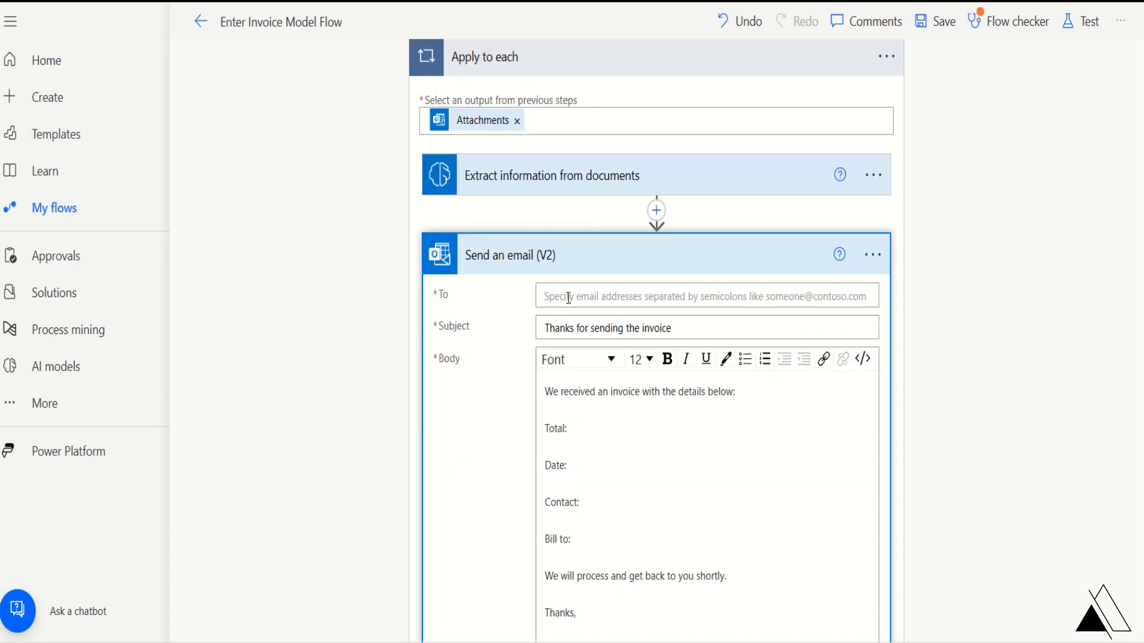
# - Address the email to the incoming message's sender and edit the subject line
pyautogui.click(581, 289)
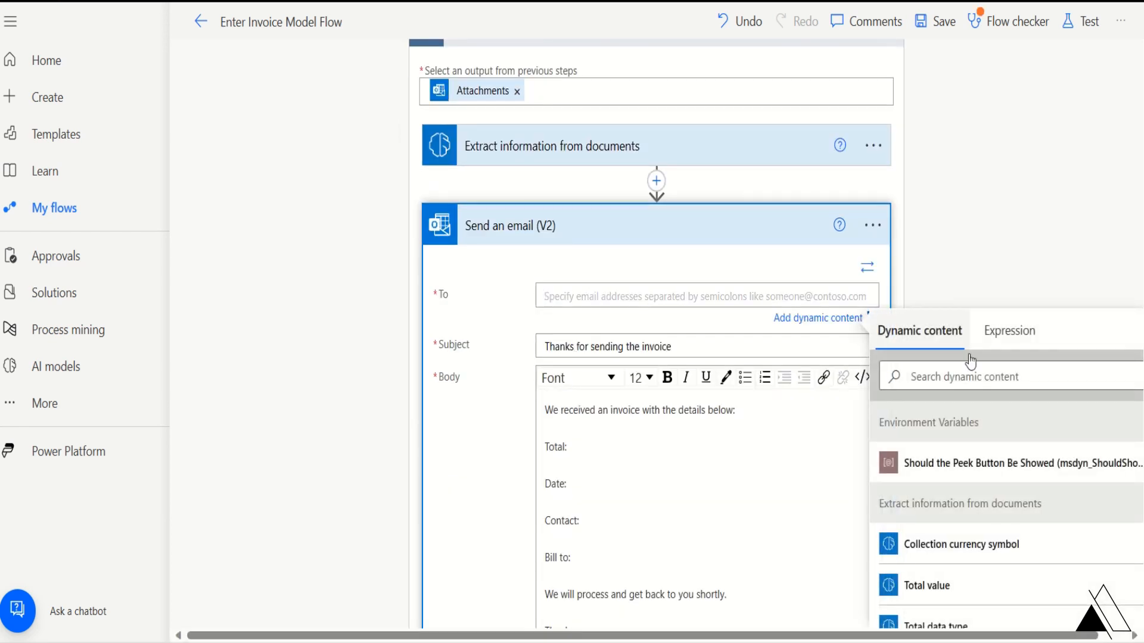
pyautogui.scroll(-10, 1047, 431)
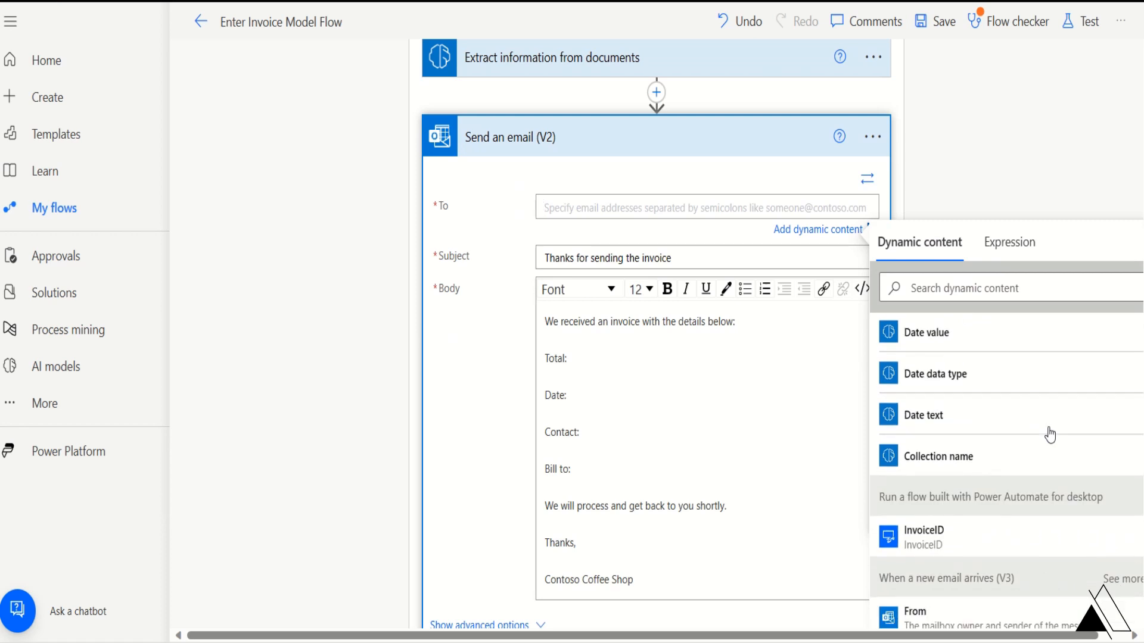
pyautogui.scroll(-1, 1049, 434)
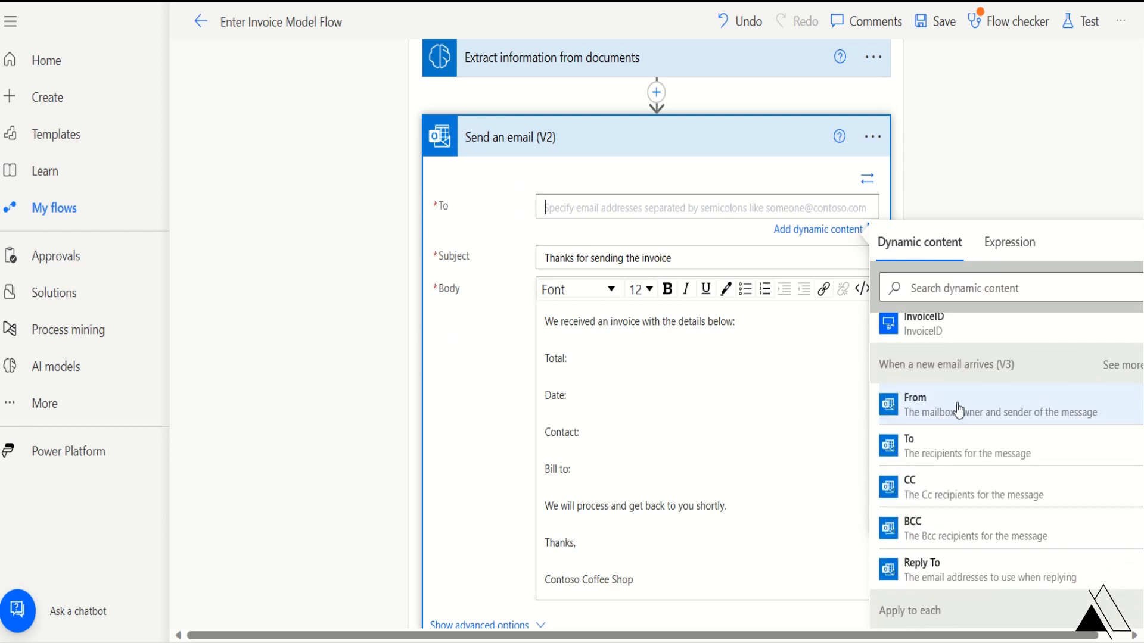
pyautogui.click(922, 414)
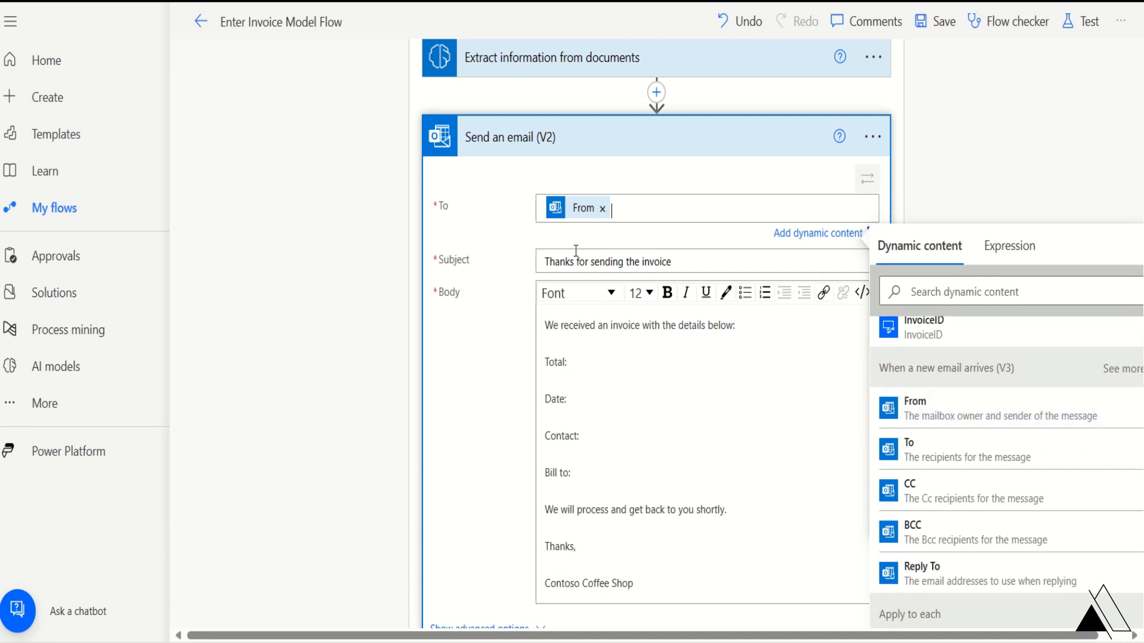
pyautogui.click(694, 261)
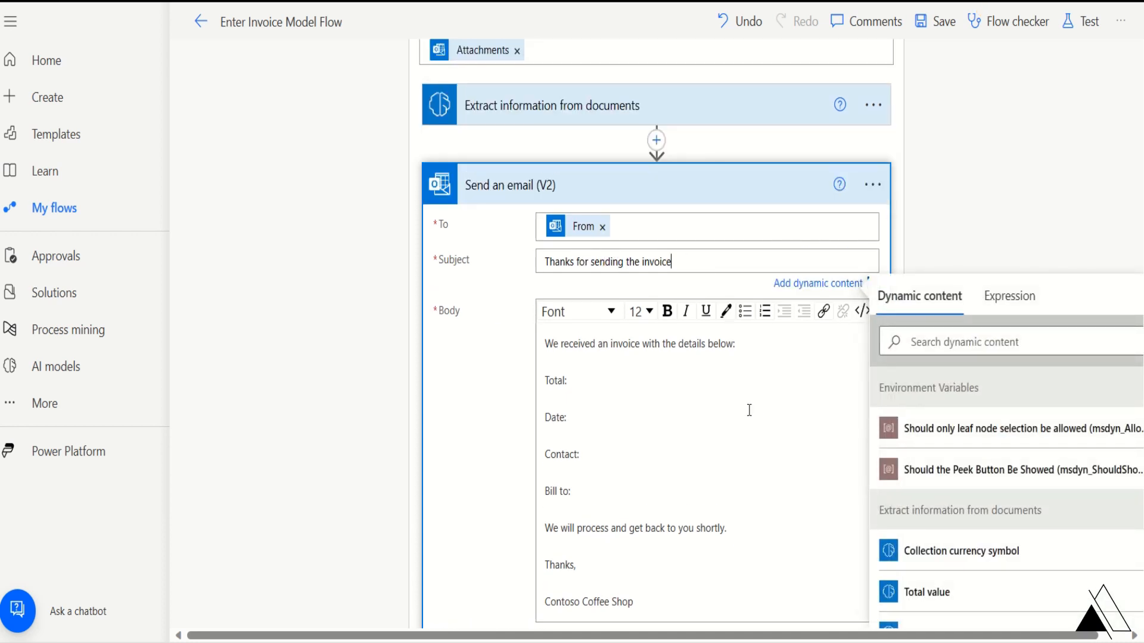
# - Insert the extracted Total value after 'Total:' and Date value after 'Date:' in the body
pyautogui.scroll(-3, 747, 410)
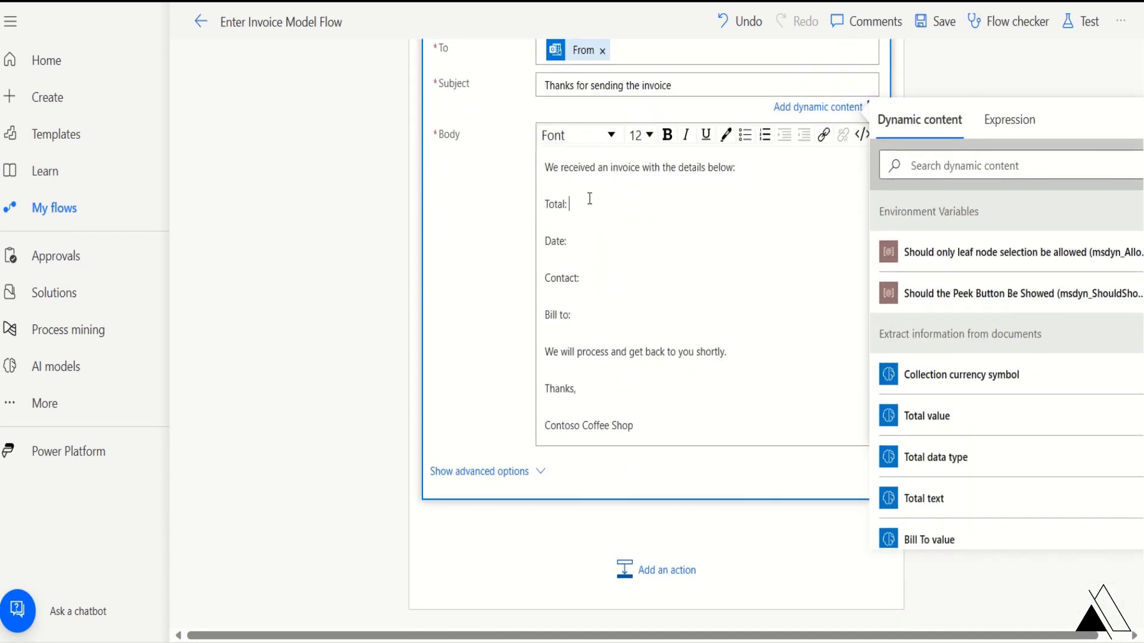
pyautogui.scroll(-2, 998, 433)
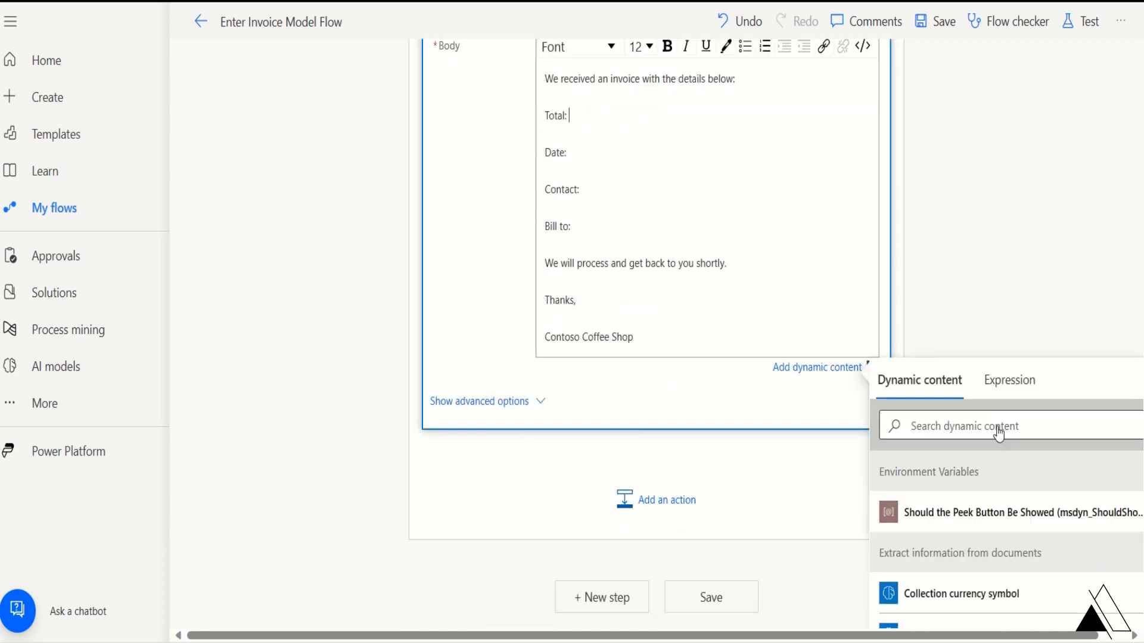
pyautogui.scroll(-4, 998, 433)
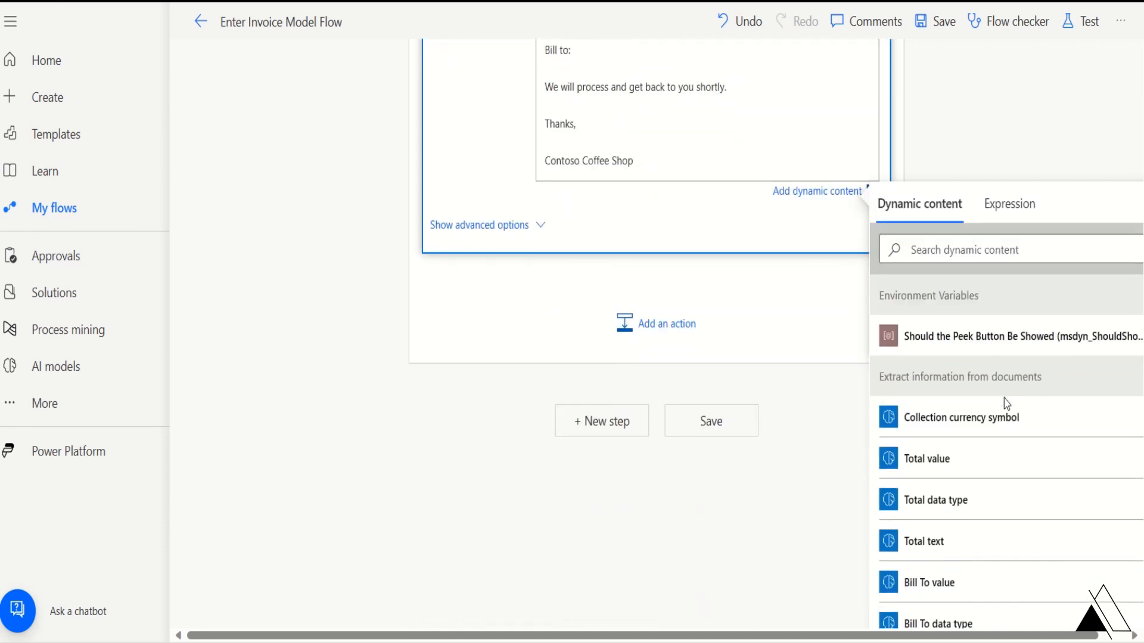
pyautogui.click(920, 471)
pyautogui.click(585, 251)
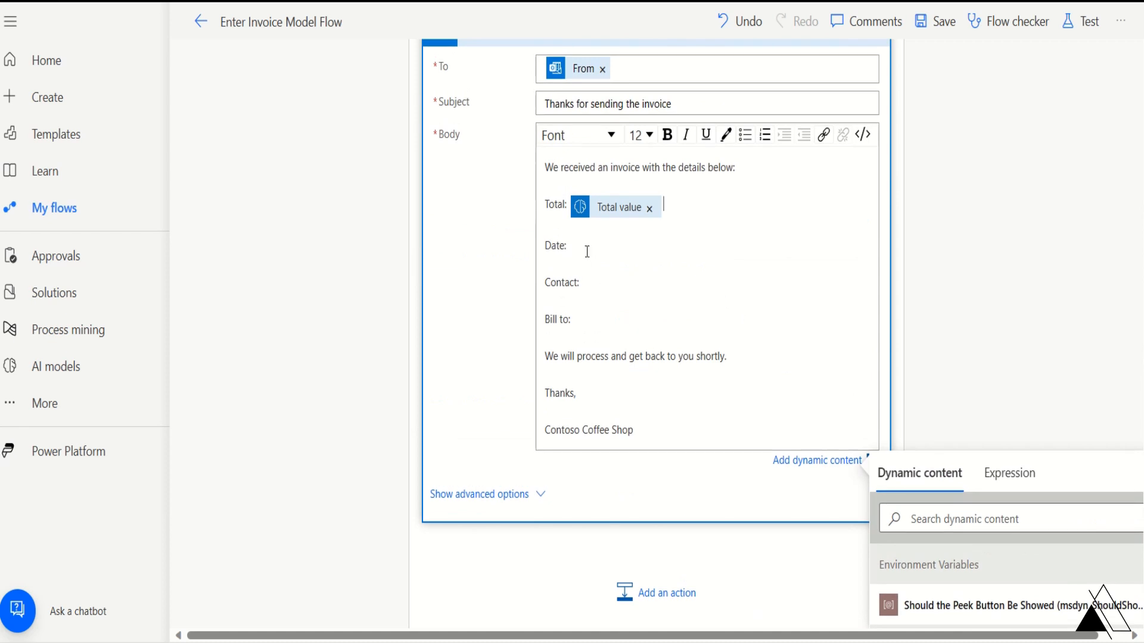
pyautogui.scroll(-5, 675, 293)
pyautogui.scroll(-6, 1032, 511)
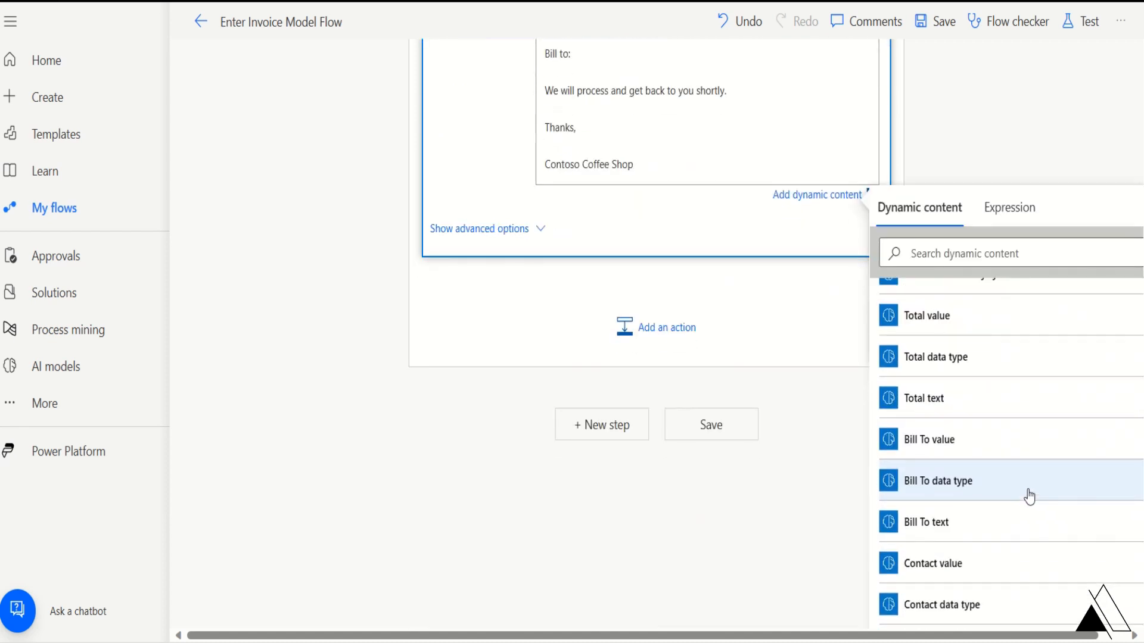
pyautogui.click(945, 457)
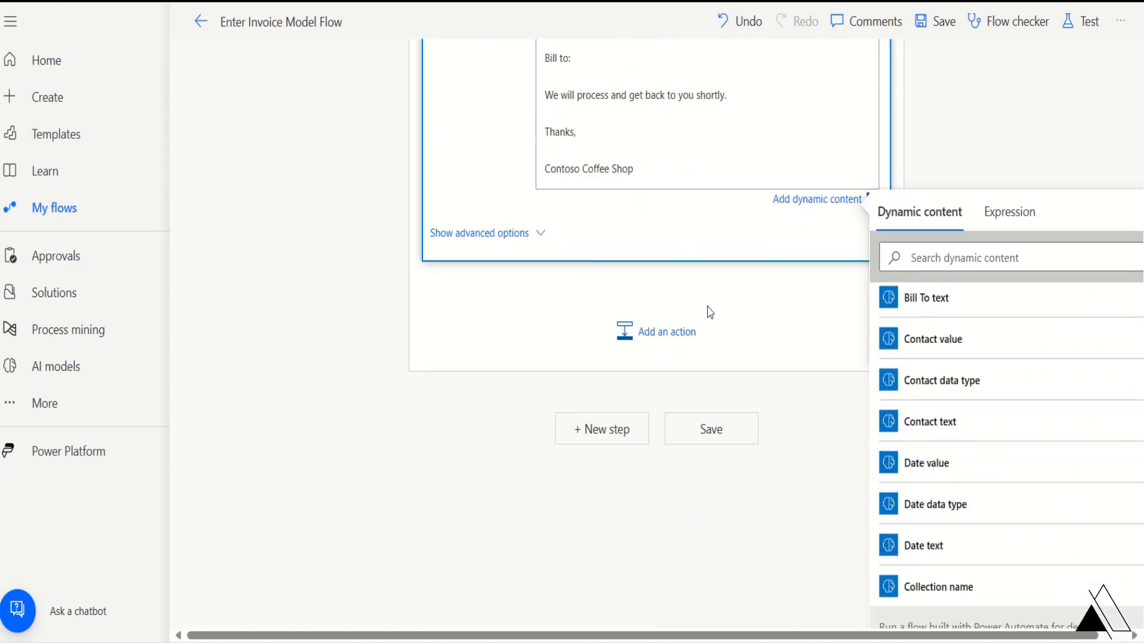
# - Insert the extracted Contact value after 'Contact:' and Bill To value after 'Bill to:'
pyautogui.scroll(3, 667, 231)
pyautogui.click(610, 198)
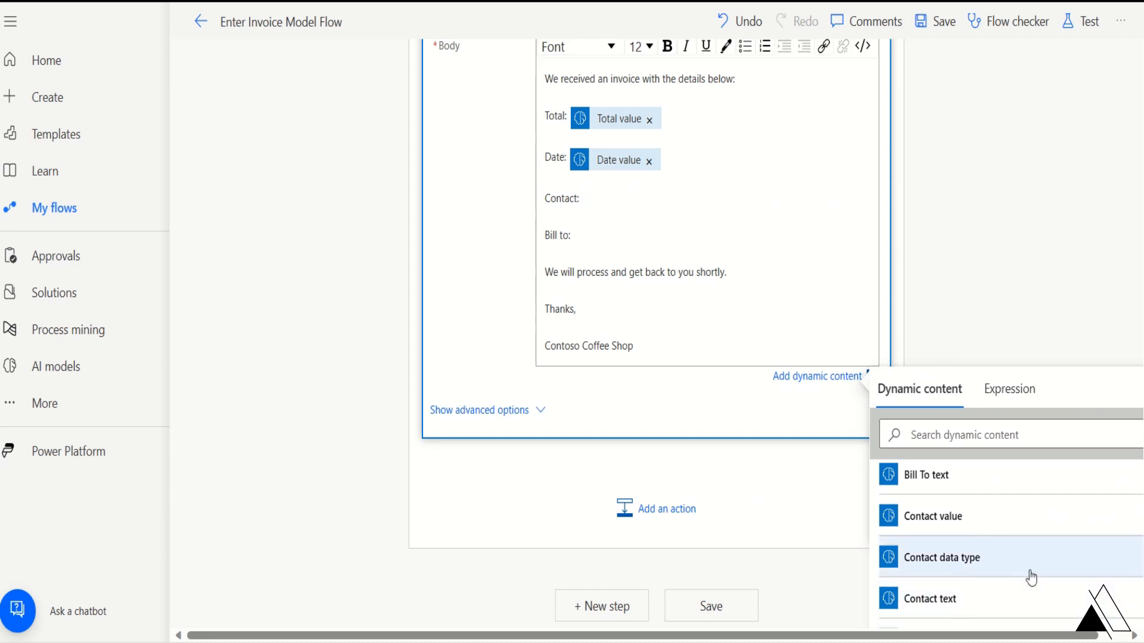
pyautogui.click(1007, 526)
pyautogui.click(620, 240)
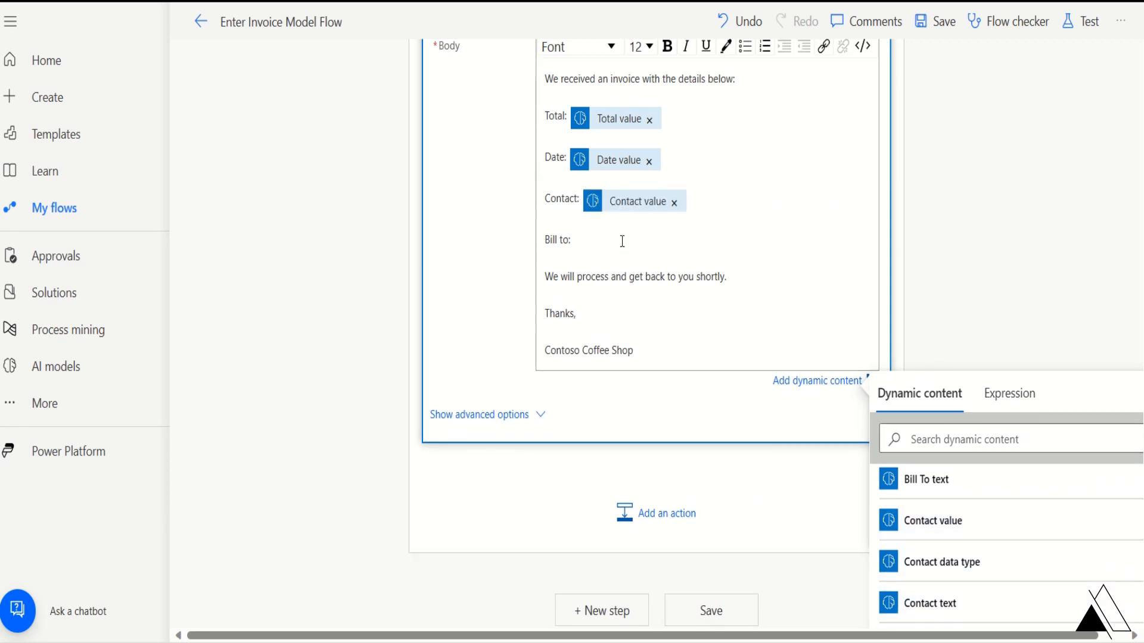
pyautogui.scroll(-2, 971, 563)
pyautogui.scroll(4, 1003, 575)
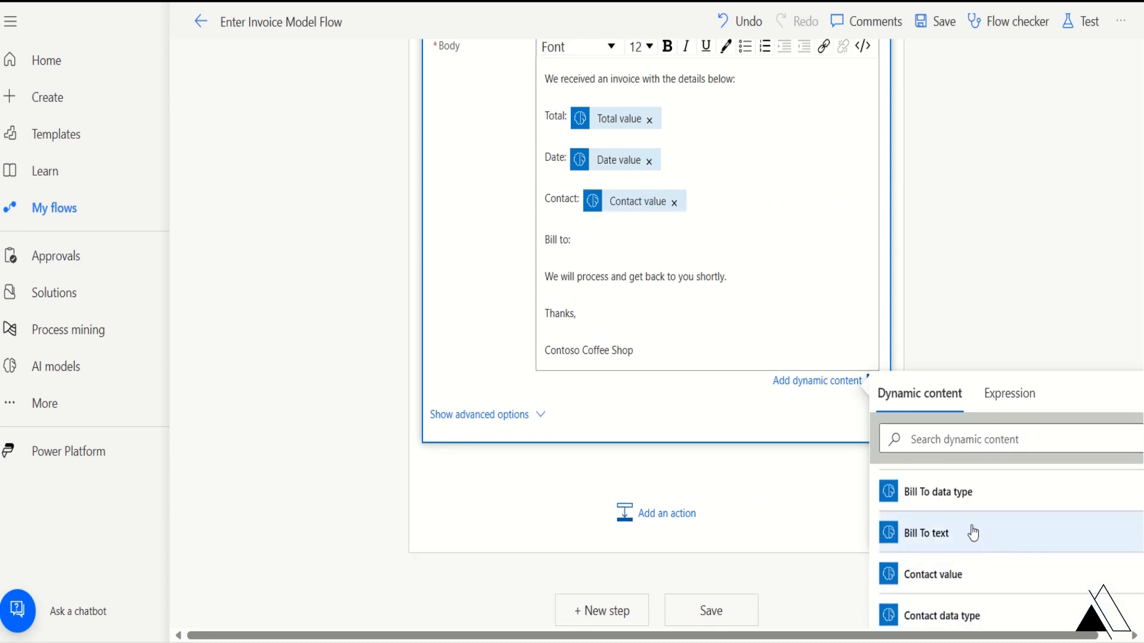
pyautogui.click(978, 513)
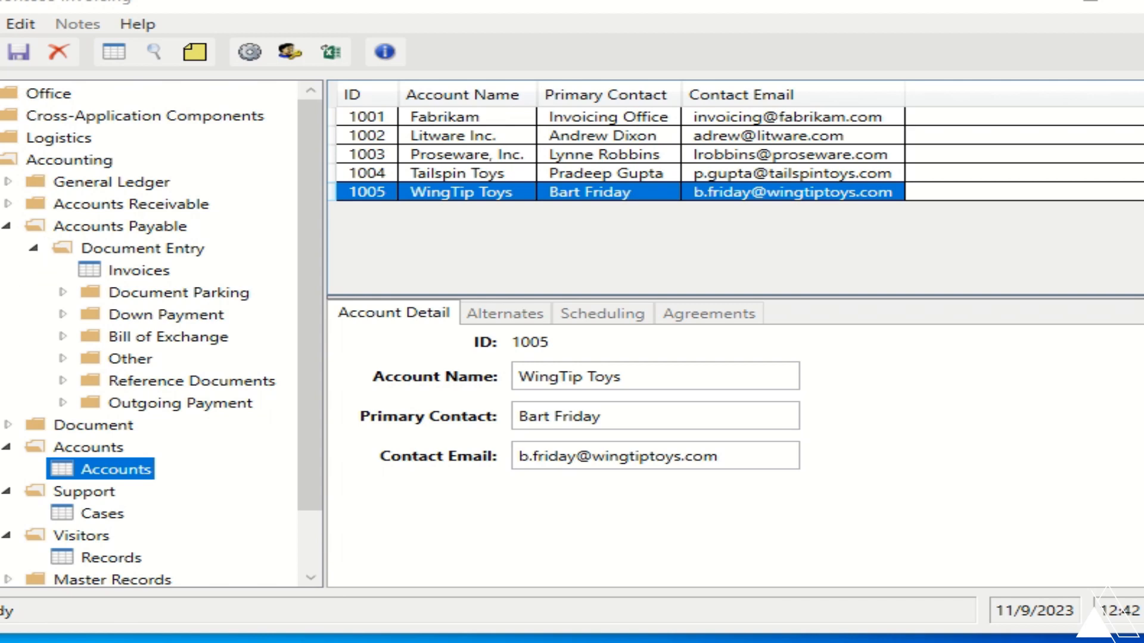
# - Start a new invoice dated 11/09/2023 for account Wing Tip Cups with the contact's e-mail address
pyautogui.click(136, 271)
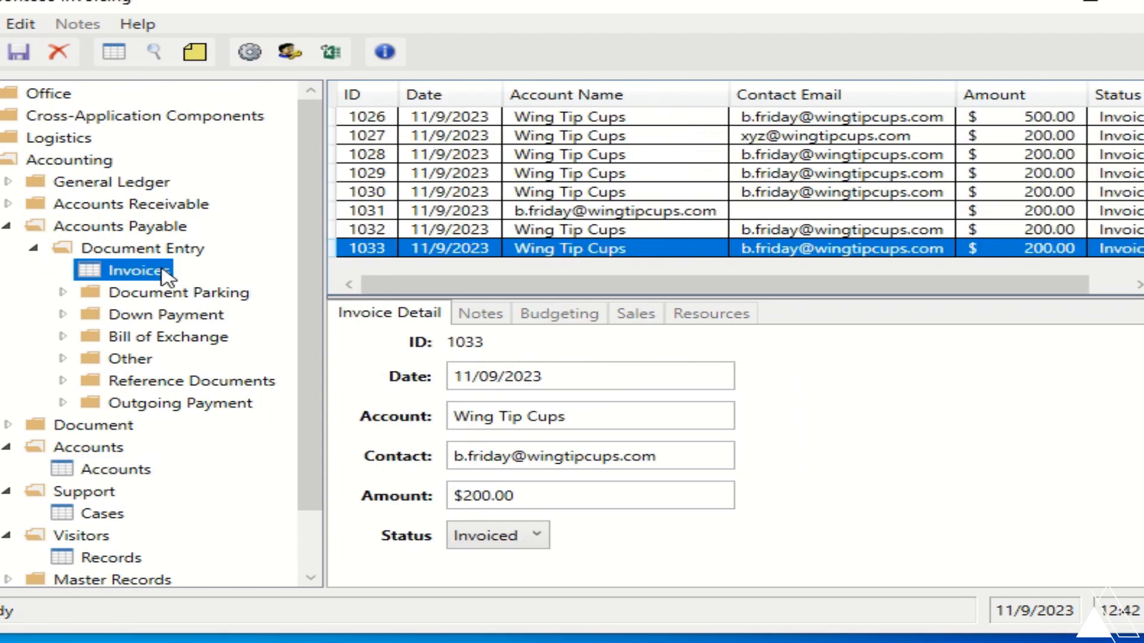
pyautogui.click(0, 52)
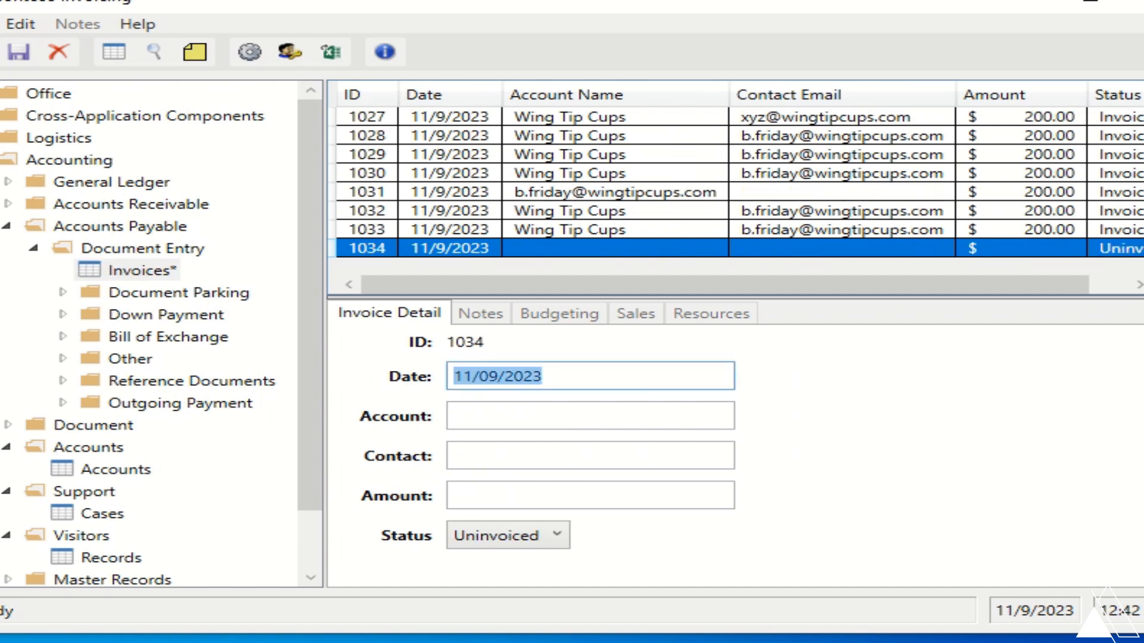
pyautogui.click(564, 377)
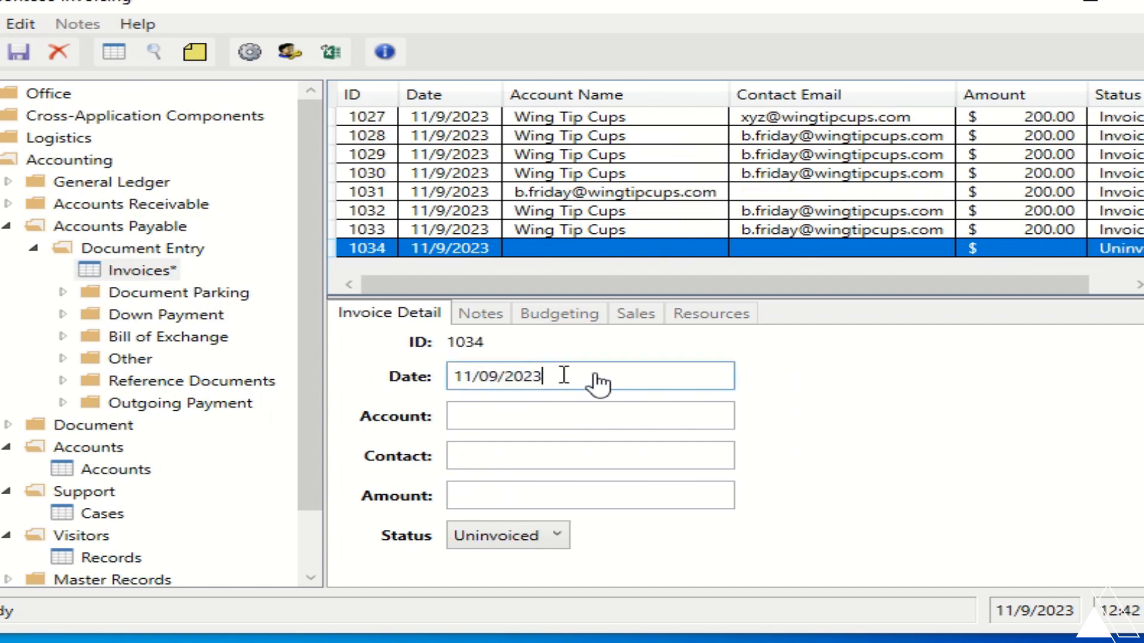
pyautogui.click(592, 415)
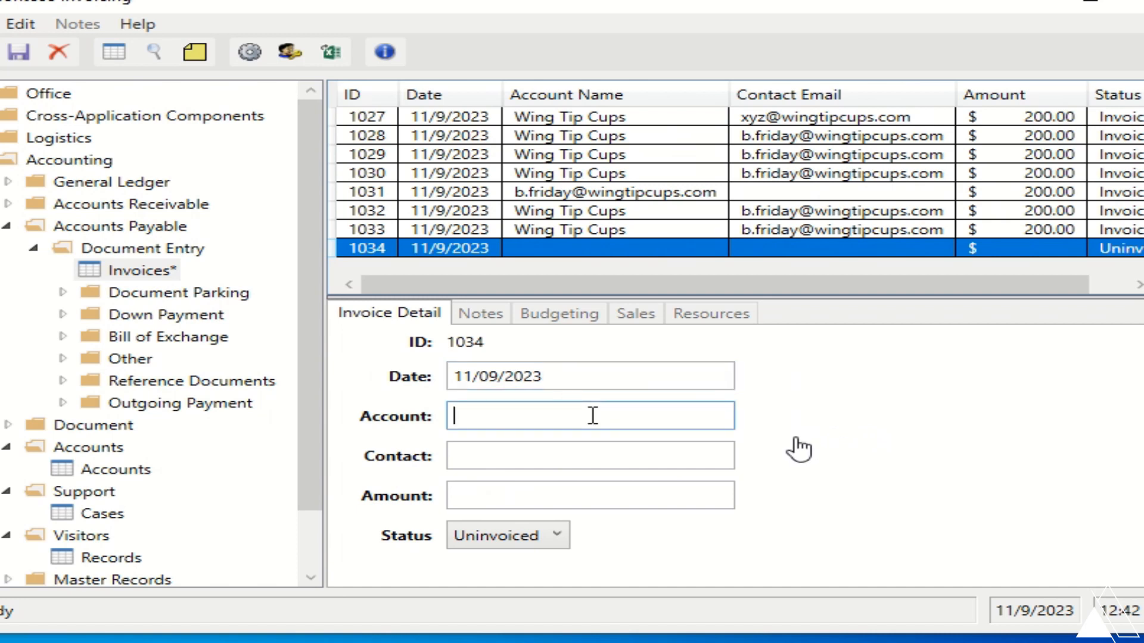
pyautogui.write('Wing Tip Cups')
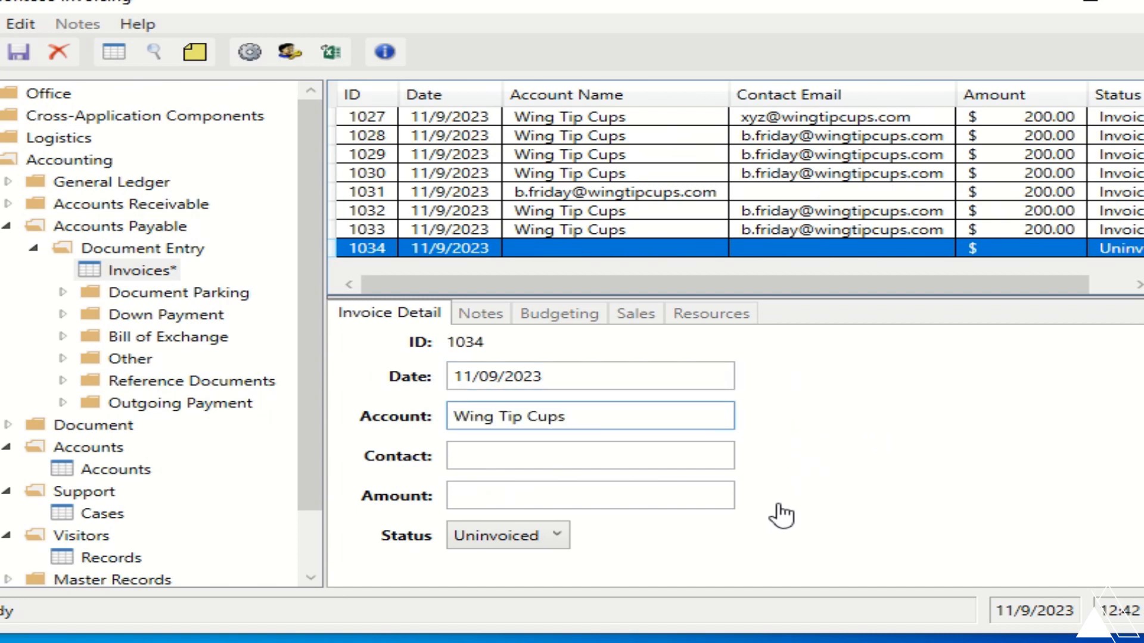
pyautogui.click(592, 456)
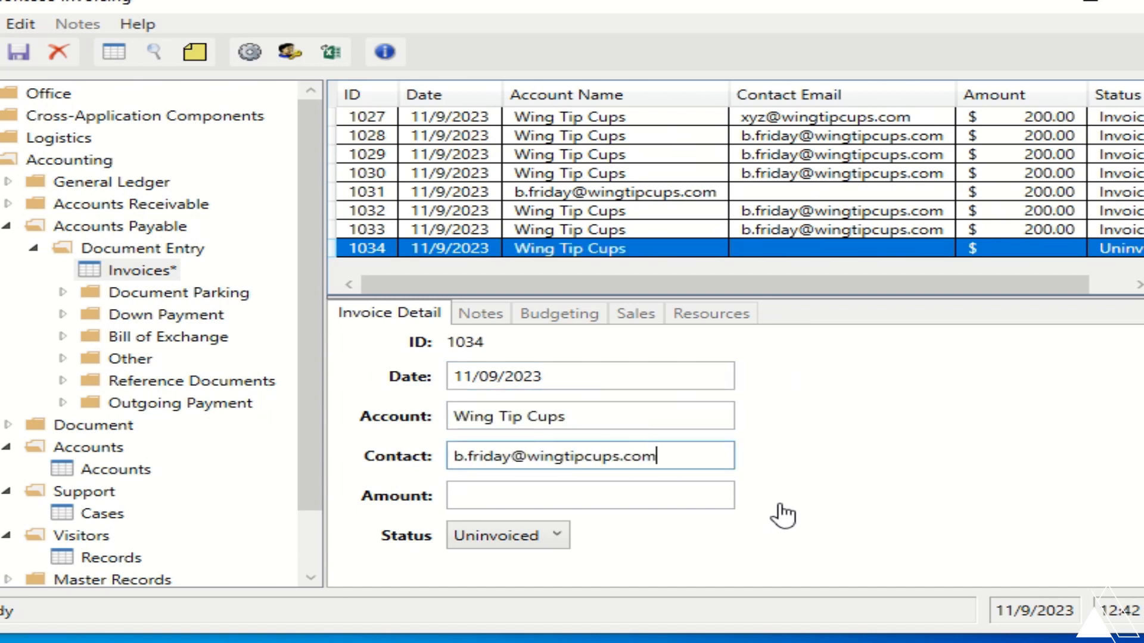
# - Enter the $200 amount, set status to Invoiced, and save the invoice
pyautogui.click(592, 495)
pyautogui.write('$200')
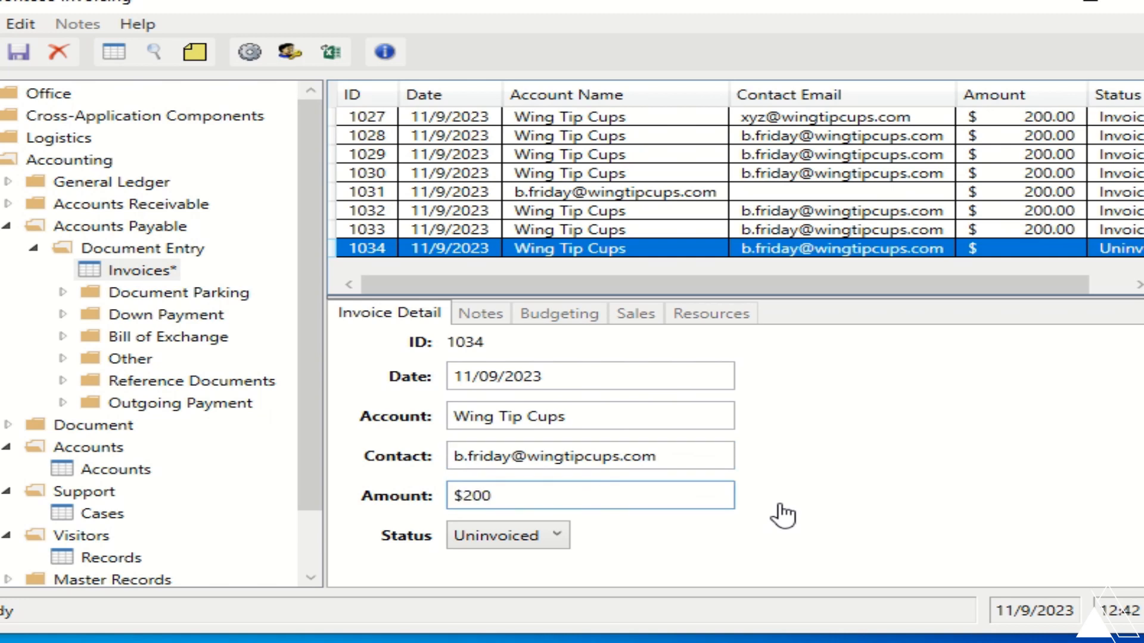
pyautogui.press('Tab')
pyautogui.click(554, 535)
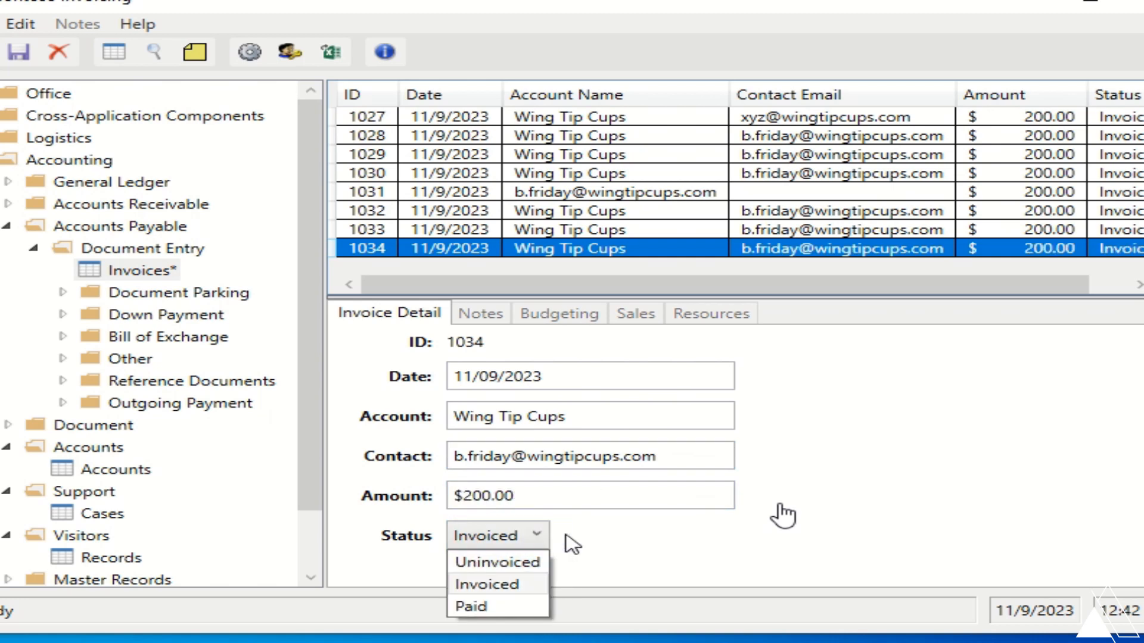
pyautogui.click(545, 537)
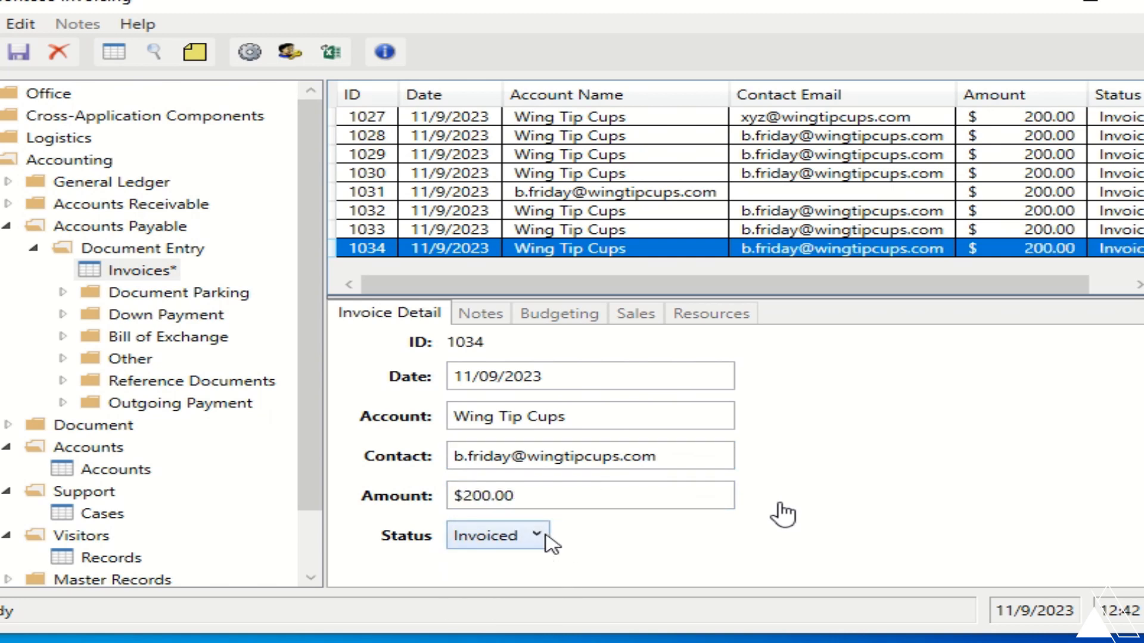
pyautogui.click(19, 53)
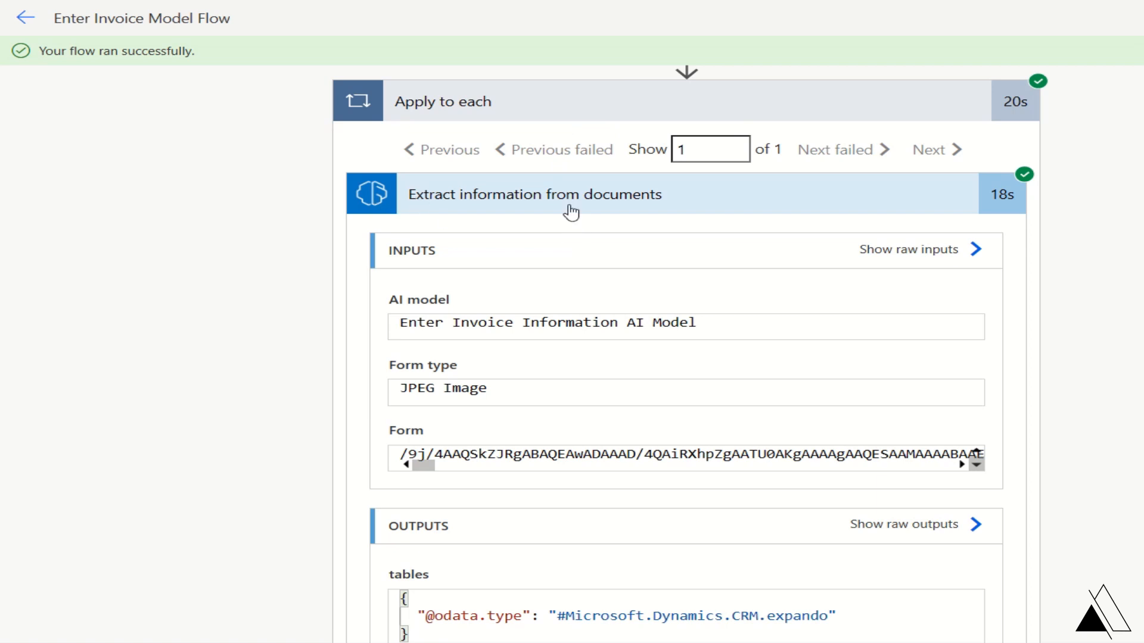
pyautogui.scroll(-5, 591, 271)
pyautogui.scroll(-20, 592, 271)
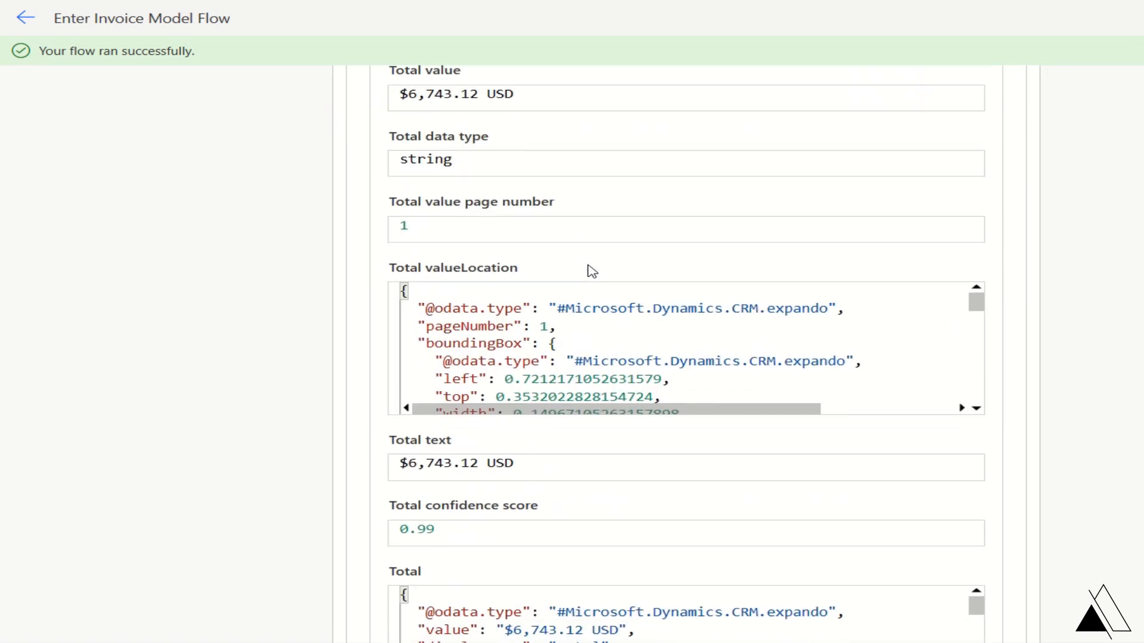
pyautogui.scroll(-11, 592, 271)
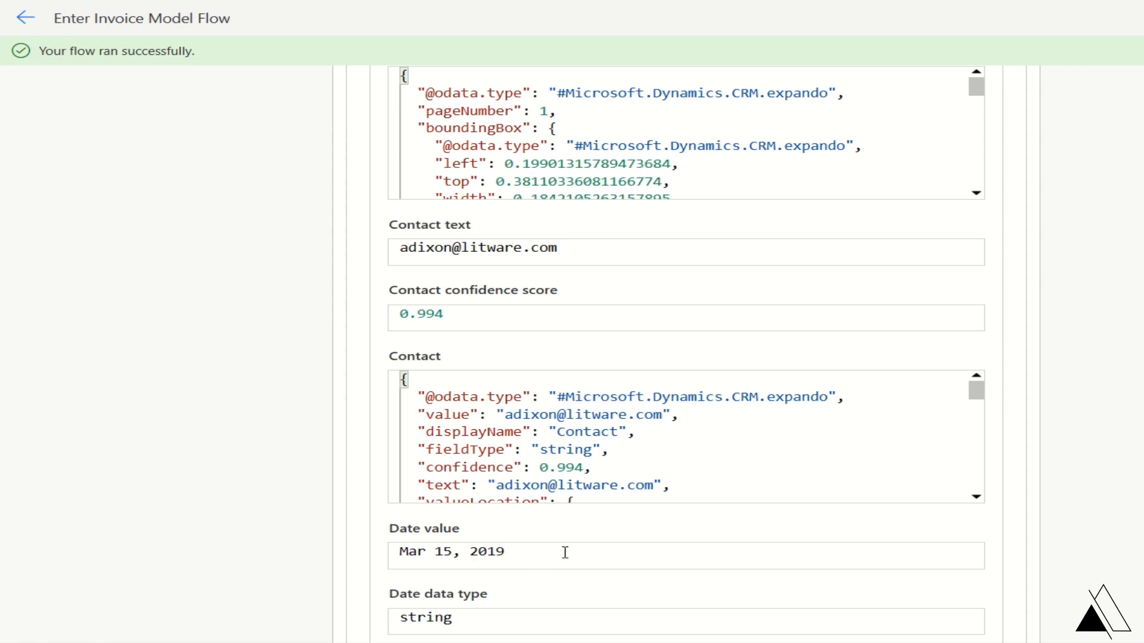
pyautogui.scroll(10, 563, 553)
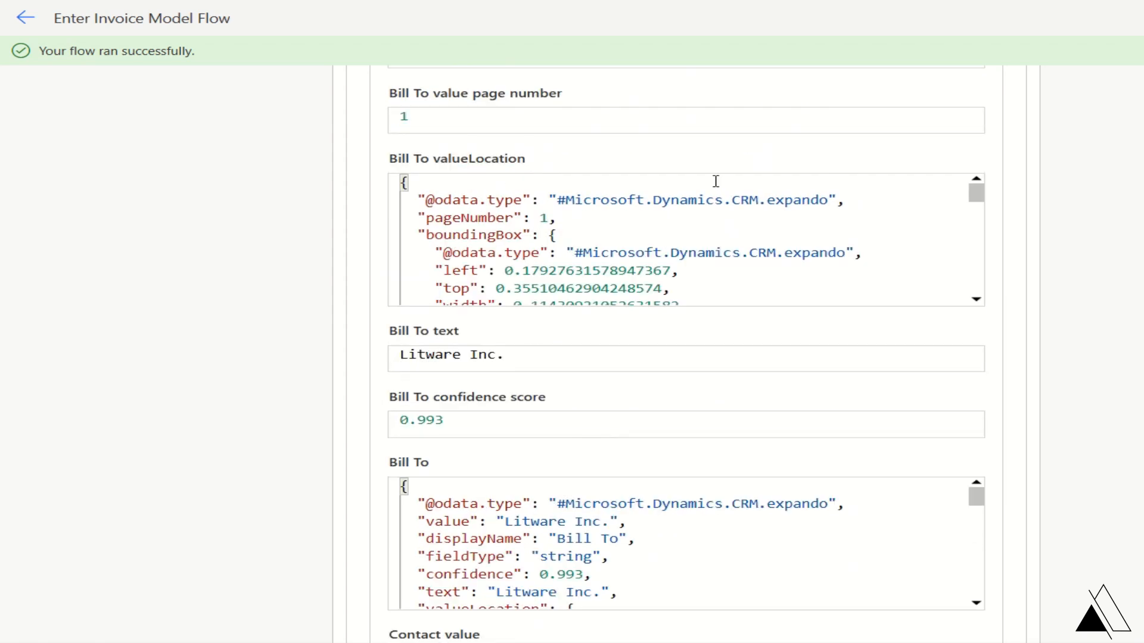
pyautogui.scroll(3, 411, 181)
pyautogui.scroll(3, 417, 181)
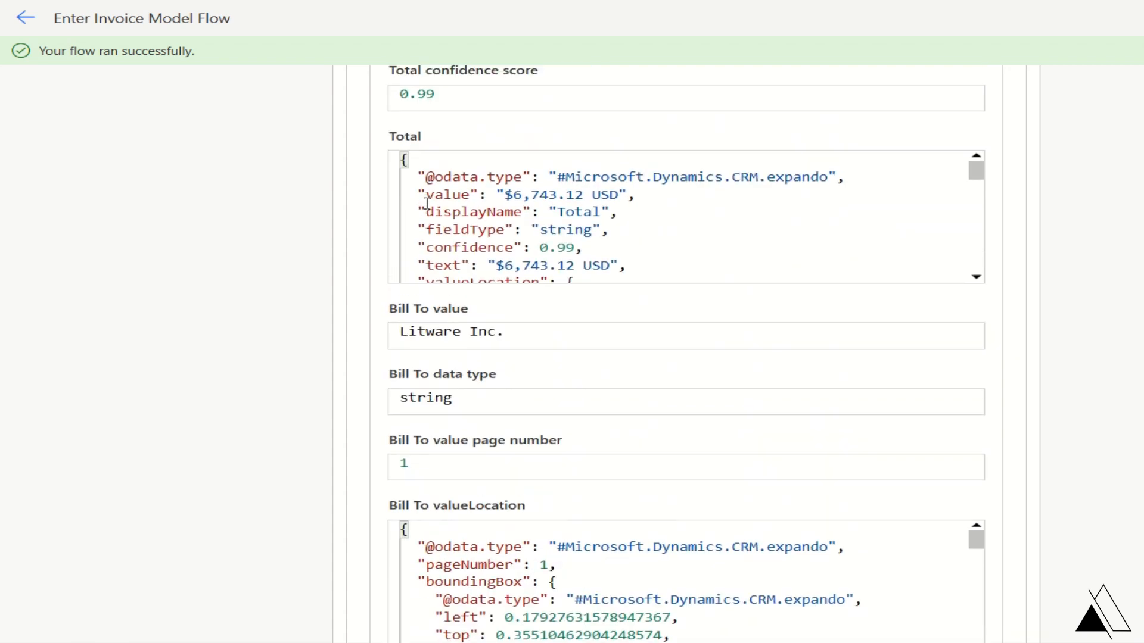